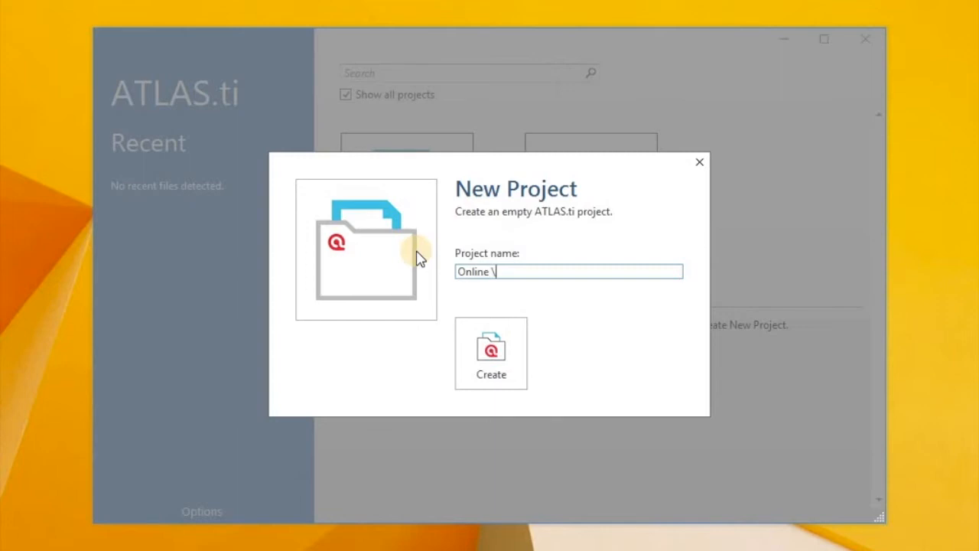
Step: Name the new project "Online Education a Literature Review" and create it
{"action": "type", "text": "ducation "}
{"action": "type", "text": "\\\\\\\\\\\\\\\\a"}
{"action": "key", "text": "BackSpace"}
{"action": "key", "text": "BackSpace"}
{"action": "key", "text": "BackSpace"}
{"action": "key", "text": "BackSpace"}
{"action": "key", "text": "BackSpace"}
{"action": "key", "text": "BackSpace"}
{"action": "key", "text": "BackSpace"}
{"action": "key", "text": "BackSpace"}
{"action": "key", "text": "BackSpace"}
{"action": "key", "text": "BackSpace"}
{"action": "type", "text": "n a"}
{"action": "type", "text": " \\"}
{"action": "type", "text": "iterartur"}
{"action": "key", "text": "BackSpace"}
{"action": "key", "text": "BackSpace"}
{"action": "key", "text": "BackSpace"}
{"action": "type", "text": "ture "}
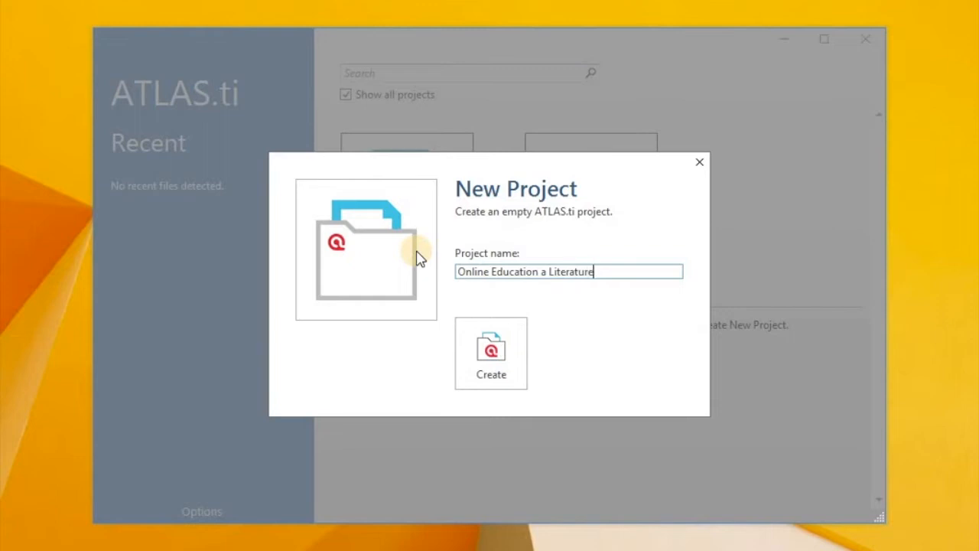
{"action": "type", "text": "Review"}
{"action": "left_click", "coordinate": [507, 348]}
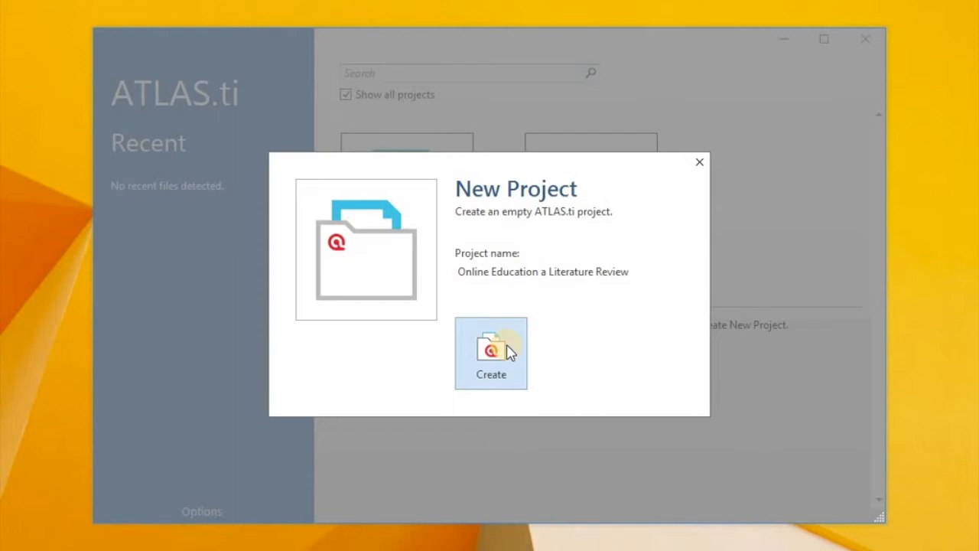
{"action": "left_click", "coordinate": [491, 352]}
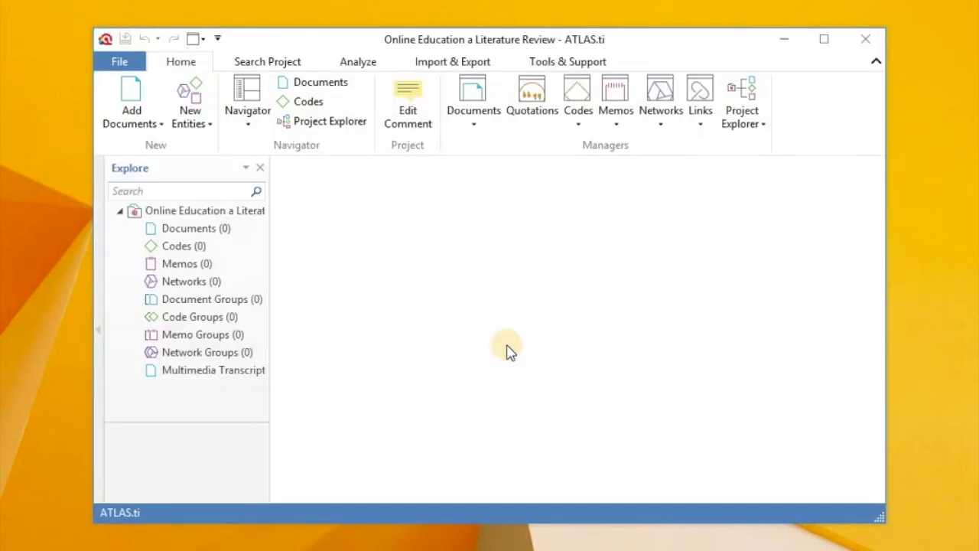
Step: Add the PDF files 13-16-1-PB (1), Bonk (2006) (1) and Garrison (1) from the desktop's Referensi folder to the project
{"action": "left_click", "coordinate": [134, 112]}
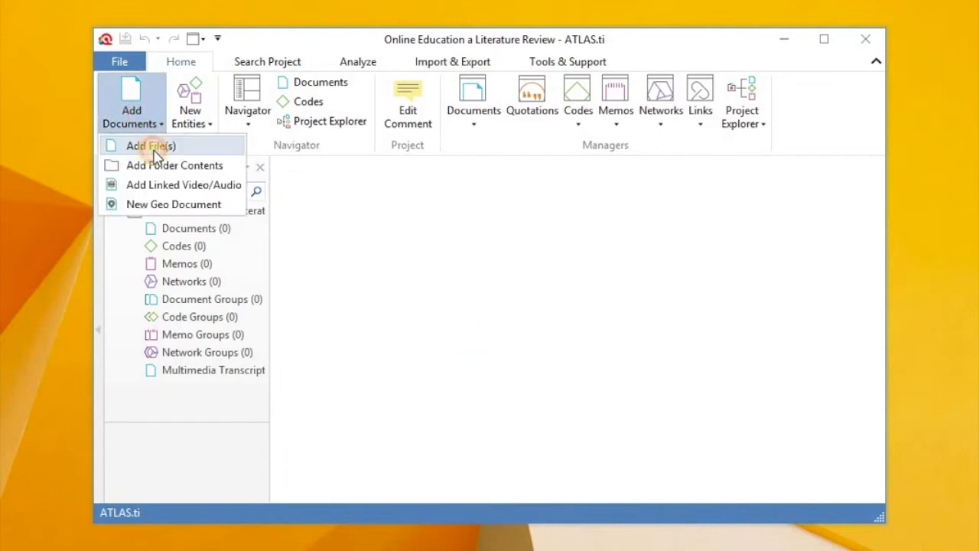
{"action": "left_click", "coordinate": [131, 144]}
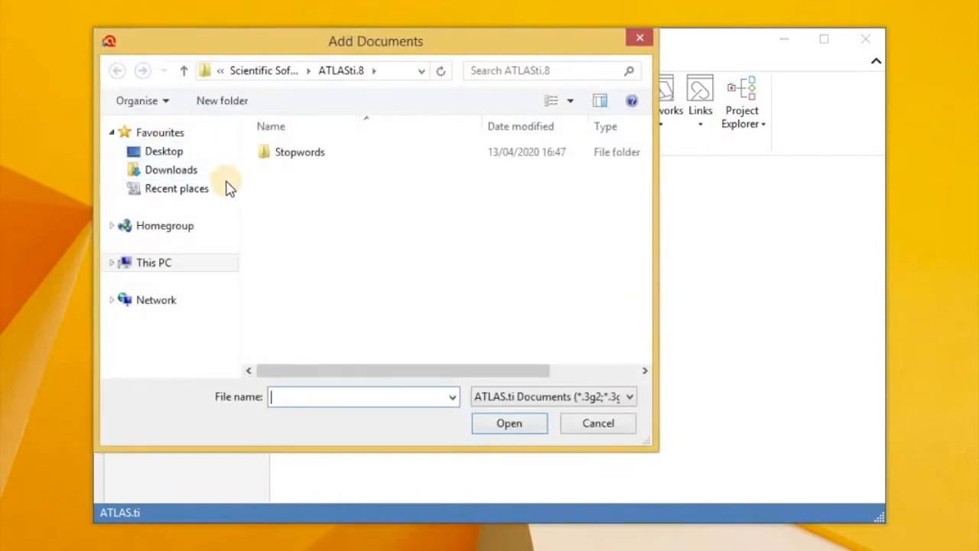
{"action": "left_click", "coordinate": [187, 157]}
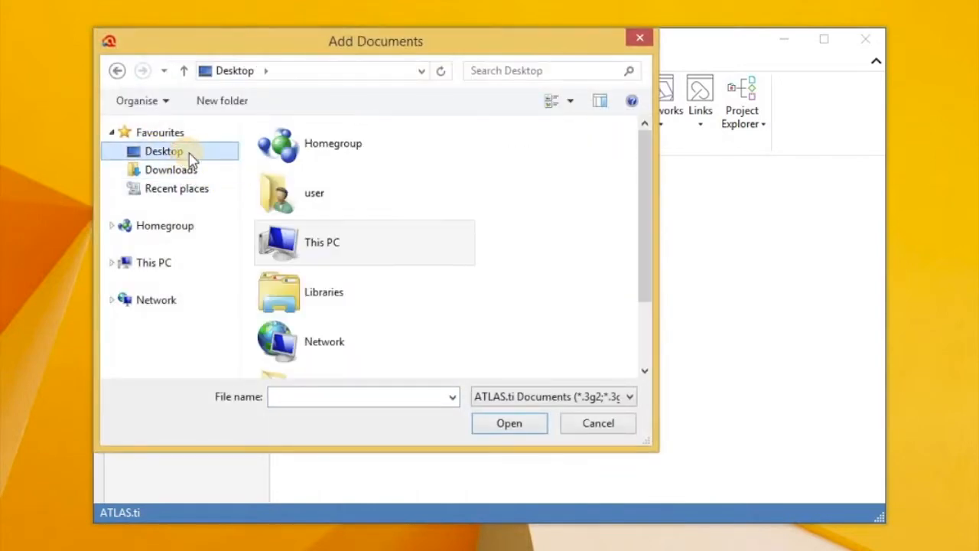
{"action": "left_click", "coordinate": [644, 369]}
{"action": "double_click", "coordinate": [333, 353]}
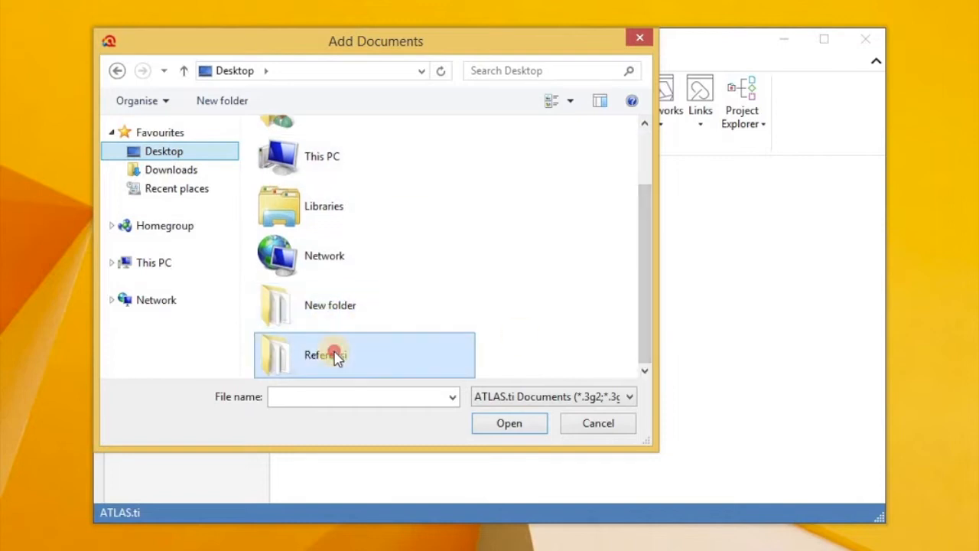
{"action": "left_click", "coordinate": [306, 195]}
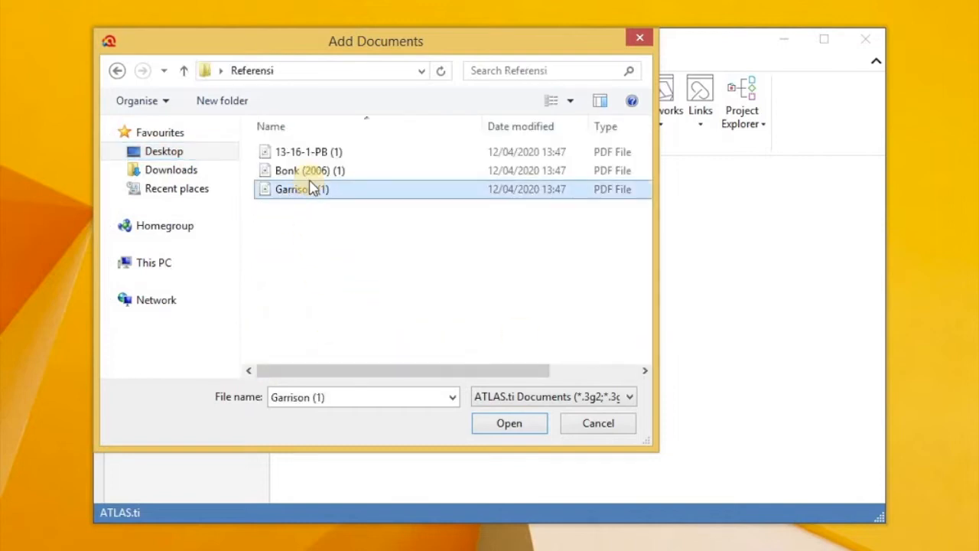
{"action": "left_click", "coordinate": [311, 180], "text": "shift"}
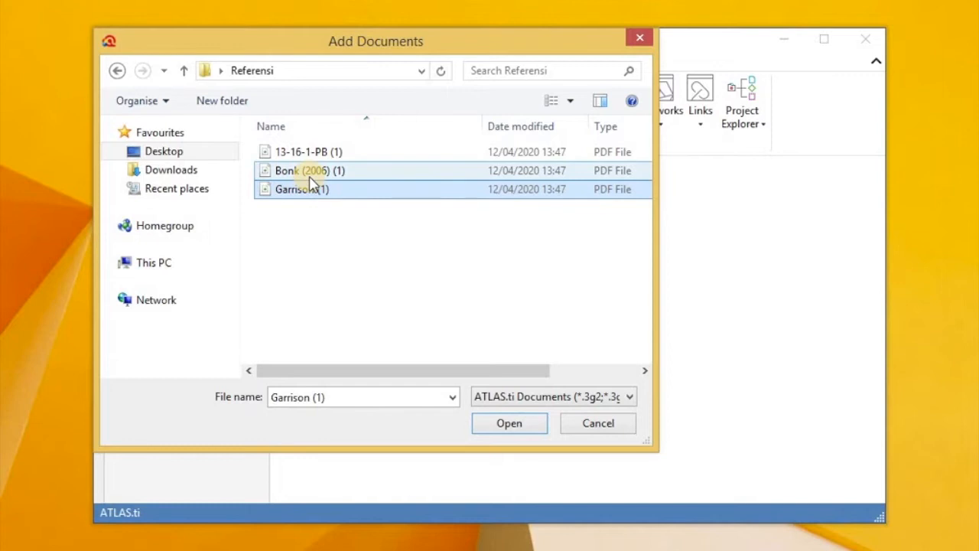
{"action": "left_click", "coordinate": [312, 152], "text": "shift"}
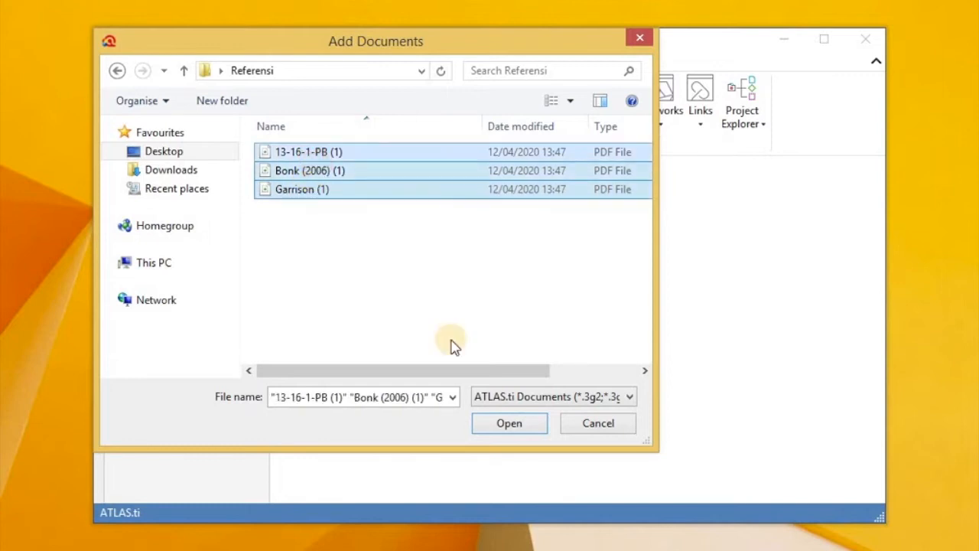
{"action": "left_click", "coordinate": [493, 431]}
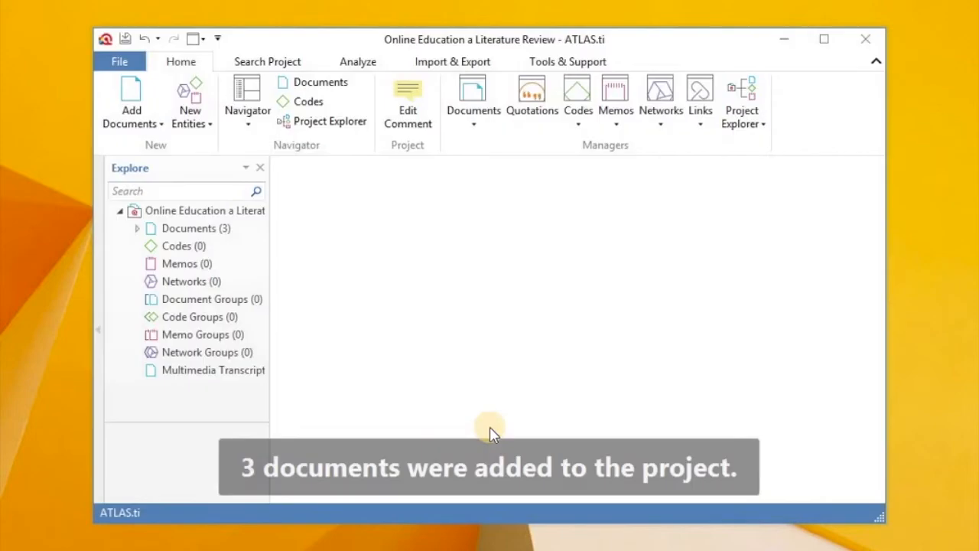
Step: Expand the project's document list and open all three PDF documents
{"action": "left_click", "coordinate": [198, 232]}
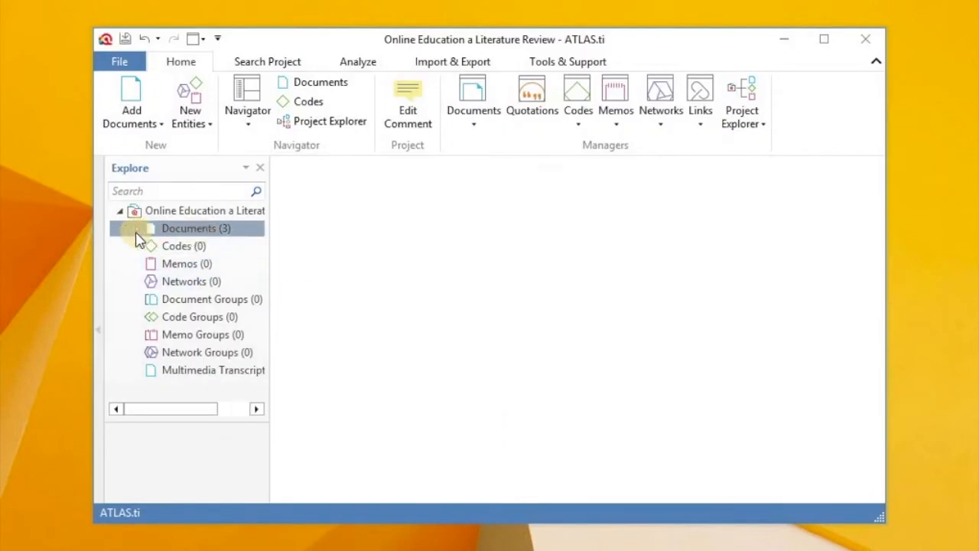
{"action": "left_click", "coordinate": [136, 229]}
{"action": "left_click", "coordinate": [212, 249]}
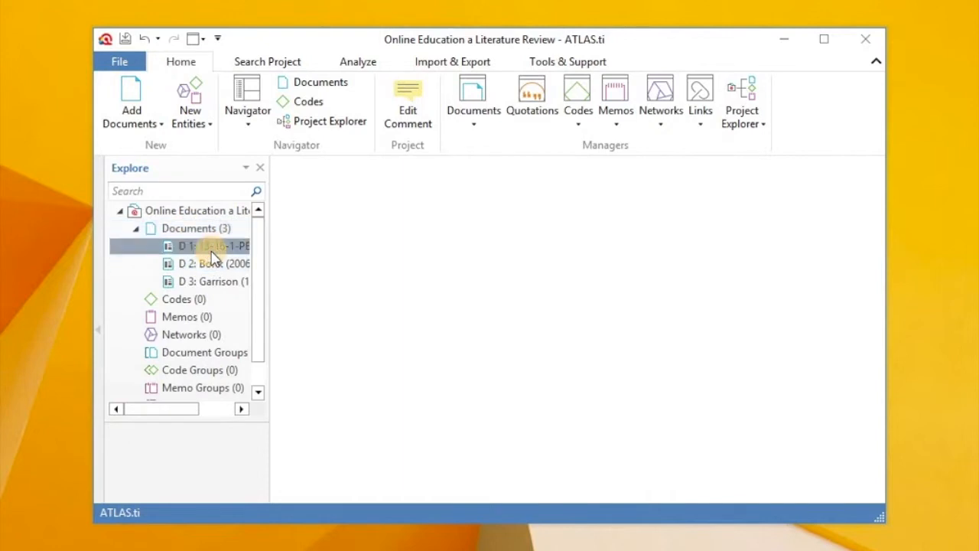
{"action": "double_click", "coordinate": [212, 248]}
{"action": "left_click", "coordinate": [218, 267]}
{"action": "double_click", "coordinate": [218, 268]}
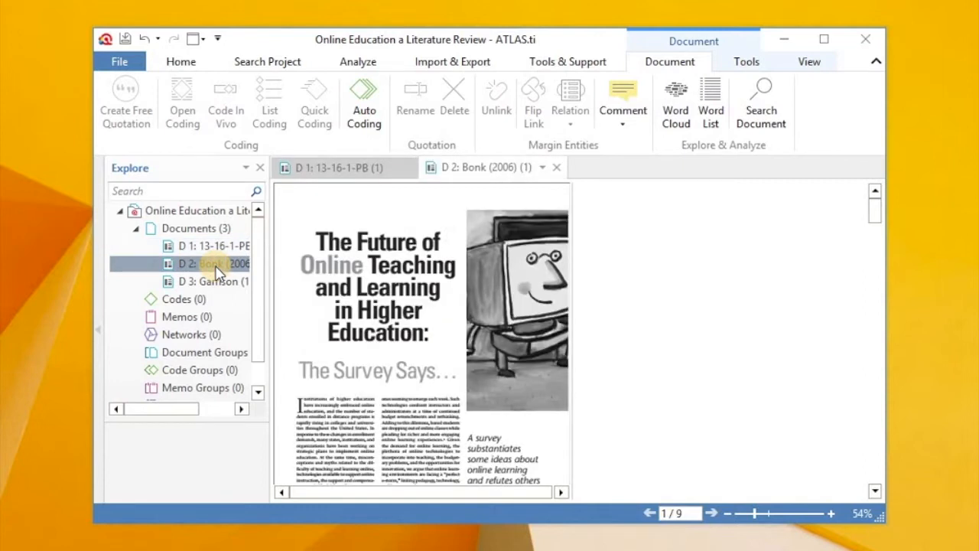
{"action": "left_click", "coordinate": [219, 280]}
{"action": "double_click", "coordinate": [221, 282]}
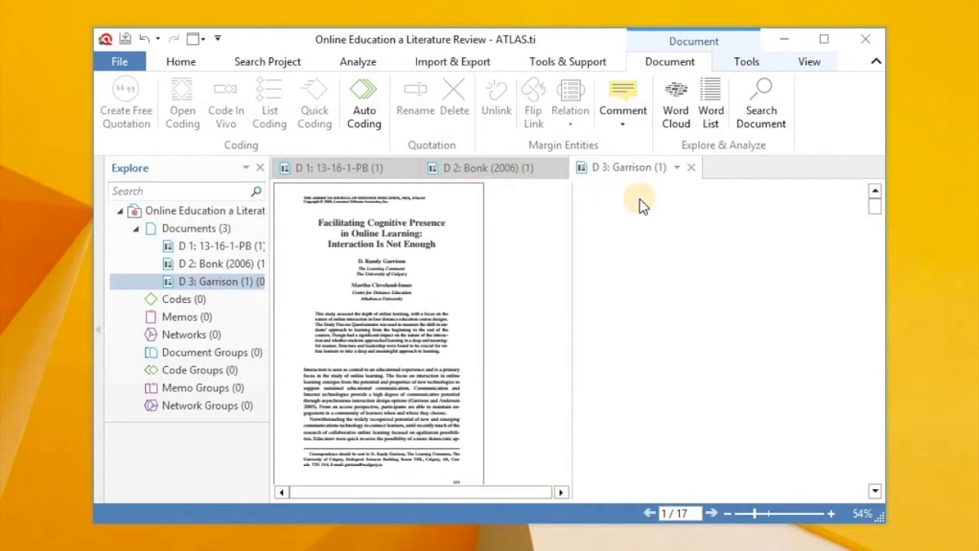
Step: Switch to the 13-16-1-PB (1) document, enlarge the application window and widen the document's page area
{"action": "left_click", "coordinate": [335, 169]}
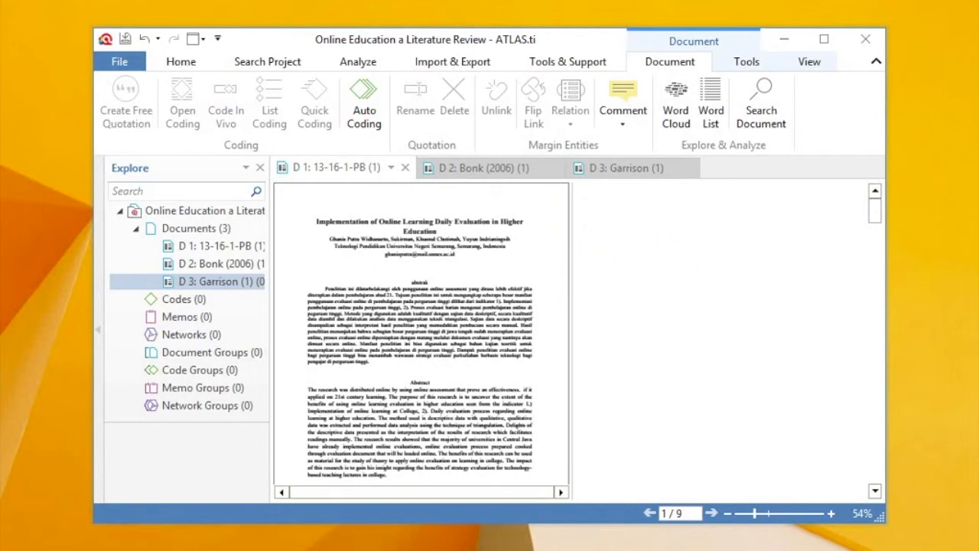
{"action": "left_click_drag", "start_coordinate": [884, 522], "coordinate": [945, 550]}
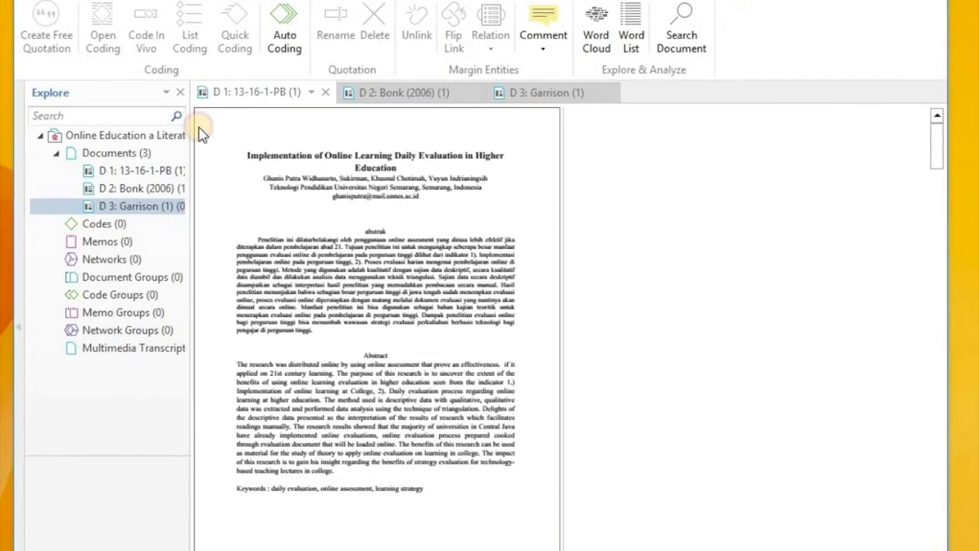
{"action": "left_click_drag", "start_coordinate": [564, 330], "coordinate": [873, 354]}
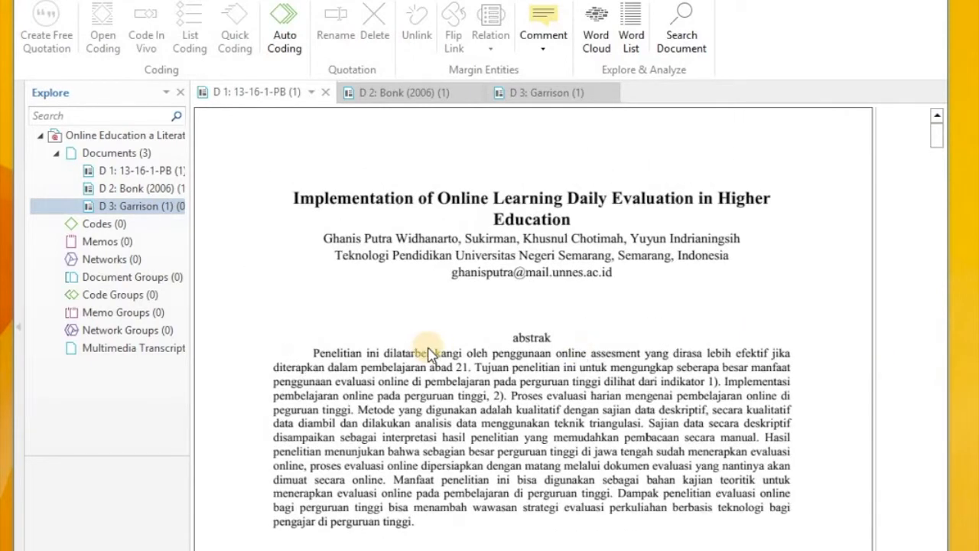
Step: Create a free quotation from the last sentence of the "abstrak" paragraph, starting with "Dampak penelitian evaluasi online"
{"action": "scroll", "coordinate": [430, 354], "scroll_direction": "down", "scroll_amount": 3}
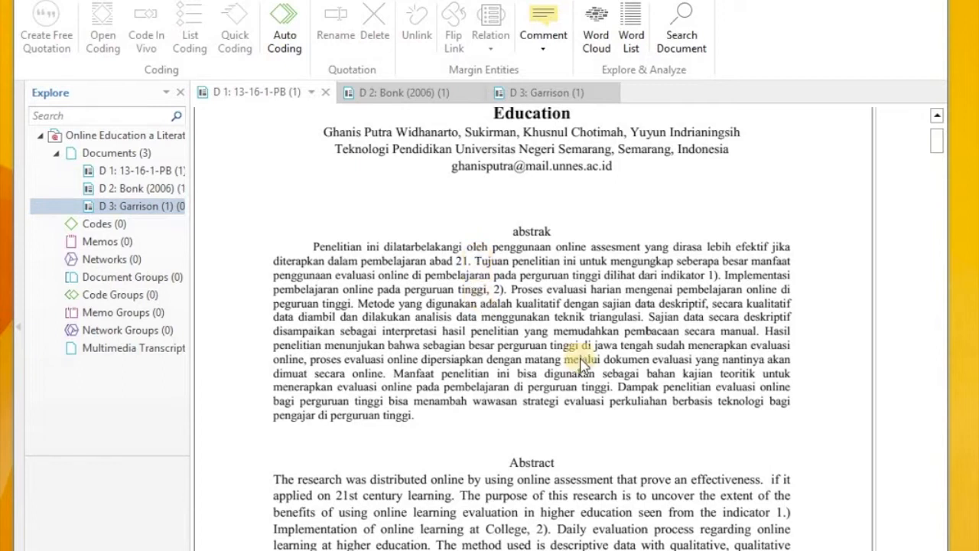
{"action": "left_click_drag", "start_coordinate": [620, 386], "coordinate": [414, 418]}
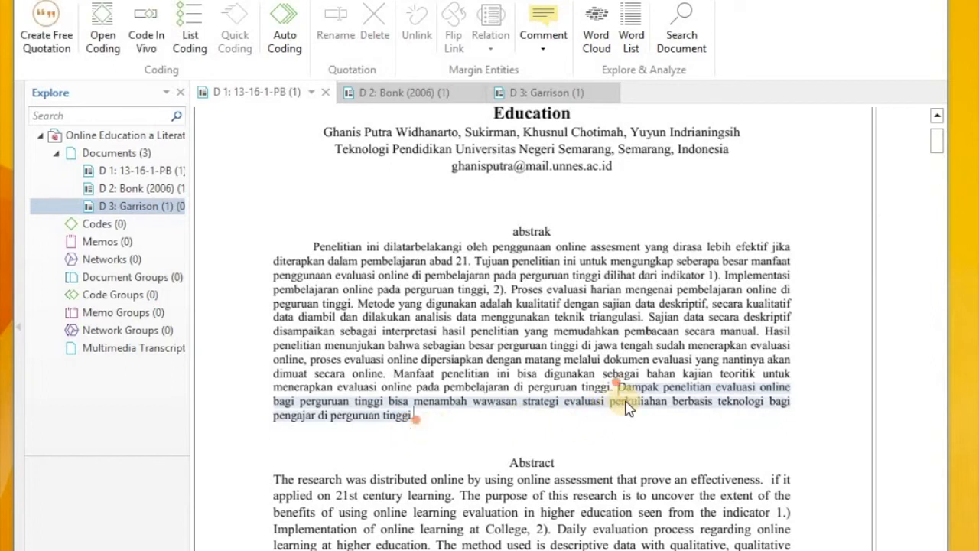
{"action": "right_click", "coordinate": [625, 406]}
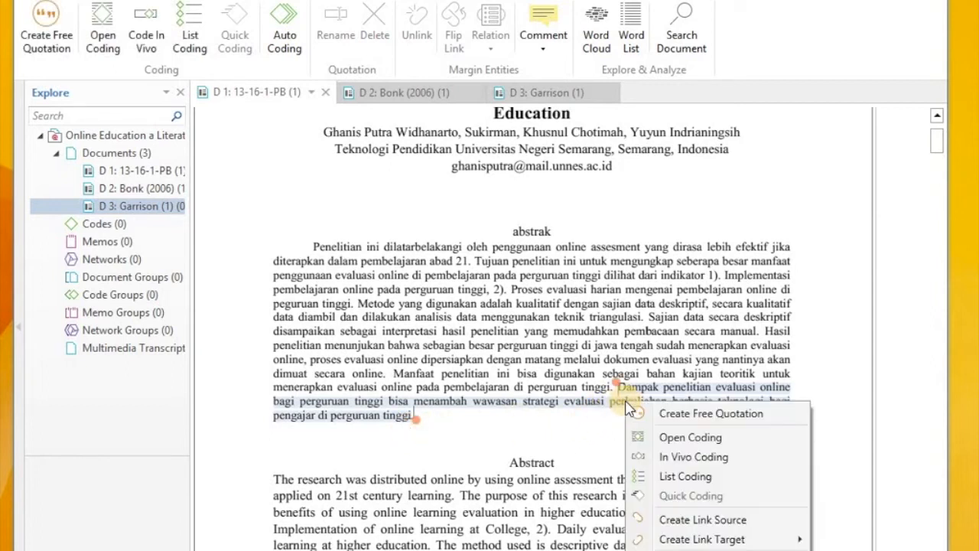
{"action": "left_click", "coordinate": [662, 417]}
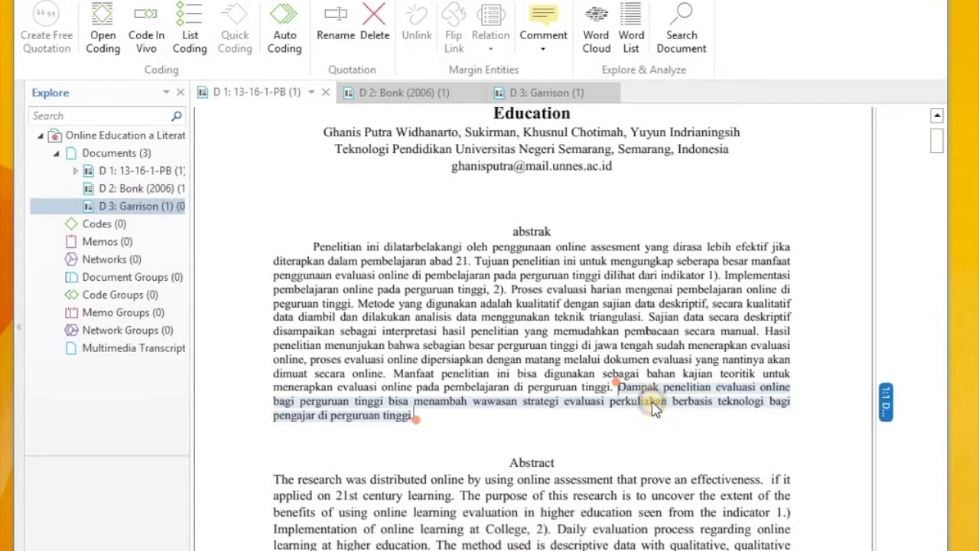
Step: Apply open coding to the "Dampak penelitian" quotation with a new code named "Significance"
{"action": "right_click", "coordinate": [653, 398]}
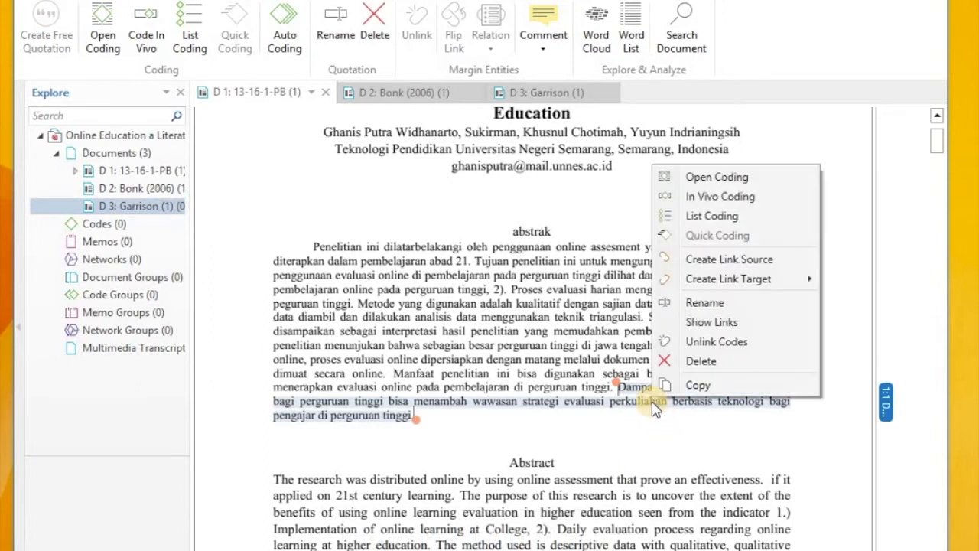
{"action": "left_click", "coordinate": [685, 181]}
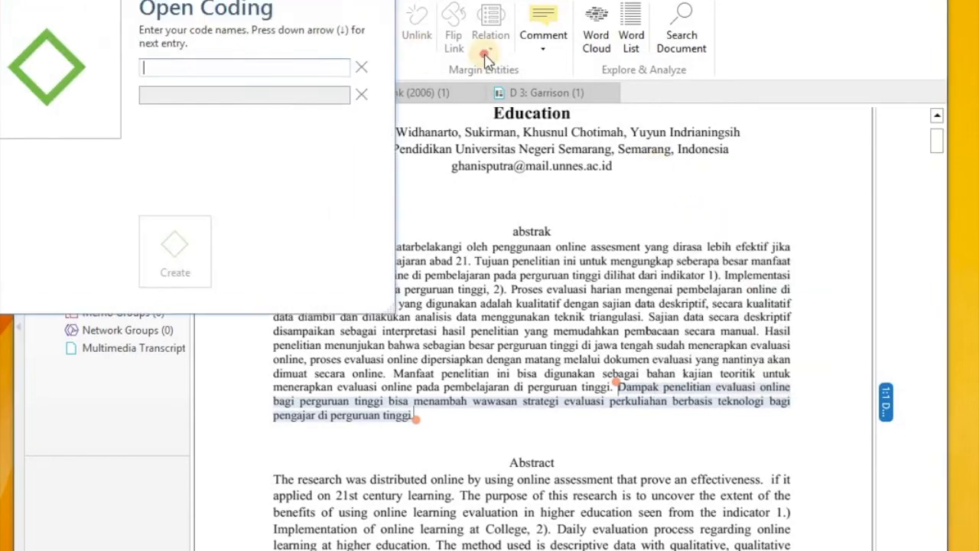
{"action": "left_click", "coordinate": [521, 67]}
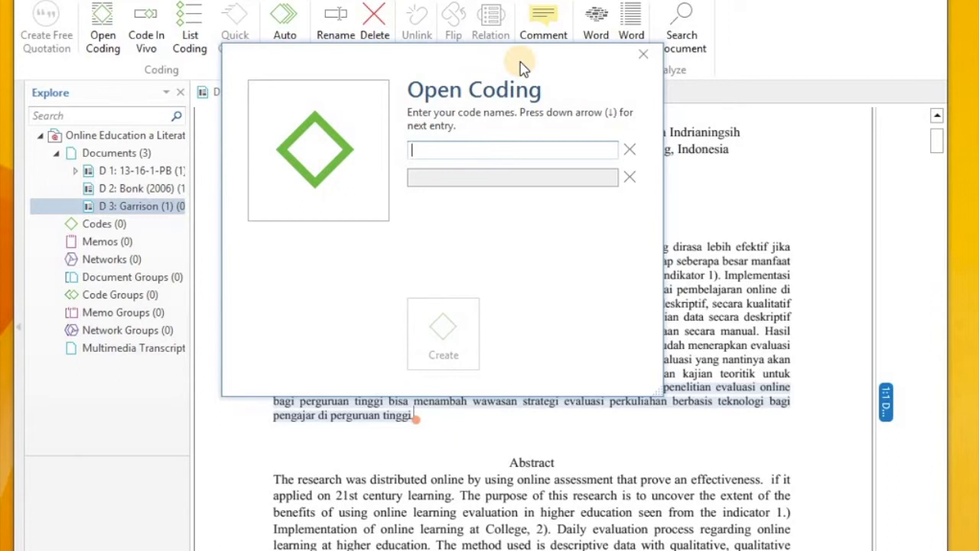
{"action": "type", "text": "Si"}
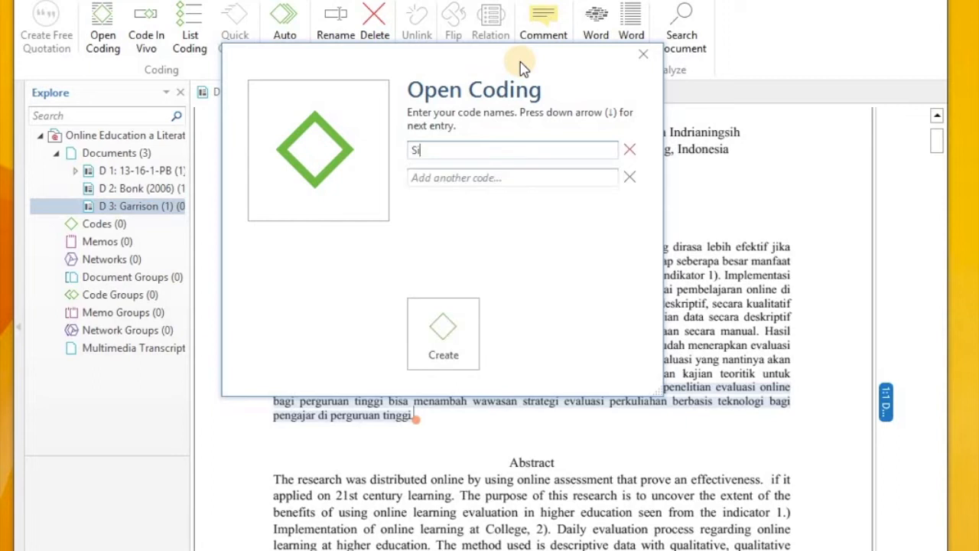
{"action": "type", "text": "gnificance"}
{"action": "left_click", "coordinate": [444, 333]}
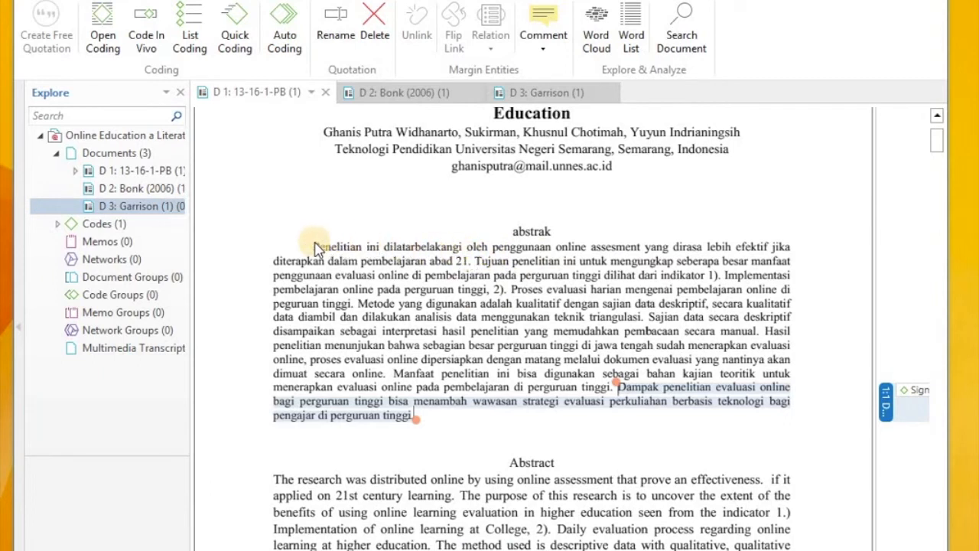
Step: Create a free quotation from the opening sentences of the "abstrak" paragraph, from "Penelitian ini" up to just before "Metode yang digunakan"
{"action": "mouse_move", "coordinate": [325, 247]}
{"action": "left_mouse_down"}
{"action": "mouse_move", "coordinate": [485, 252]}
{"action": "mouse_move", "coordinate": [529, 281]}
{"action": "mouse_move", "coordinate": [507, 291]}
{"action": "mouse_move", "coordinate": [509, 303]}
{"action": "mouse_move", "coordinate": [357, 310]}
{"action": "left_mouse_up"}
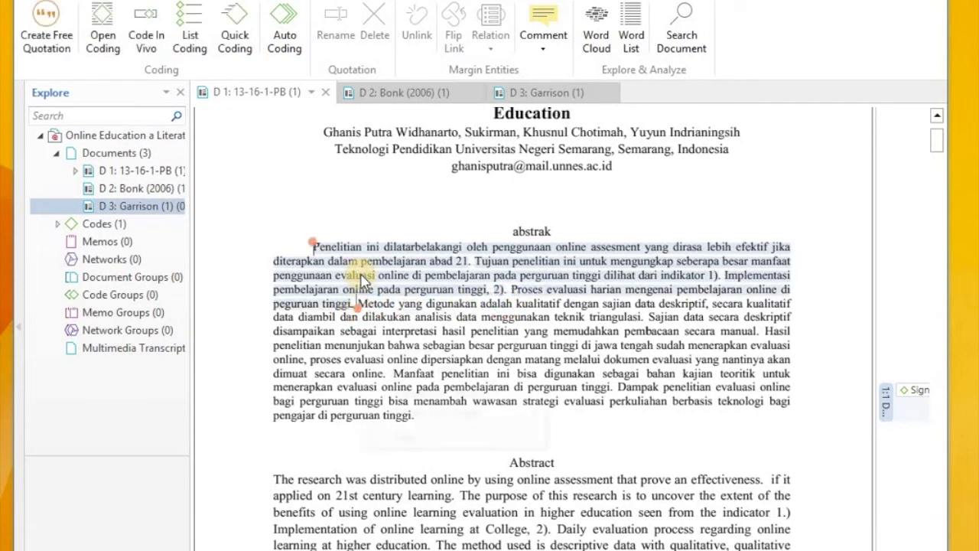
{"action": "right_click", "coordinate": [361, 276]}
{"action": "left_click", "coordinate": [375, 286]}
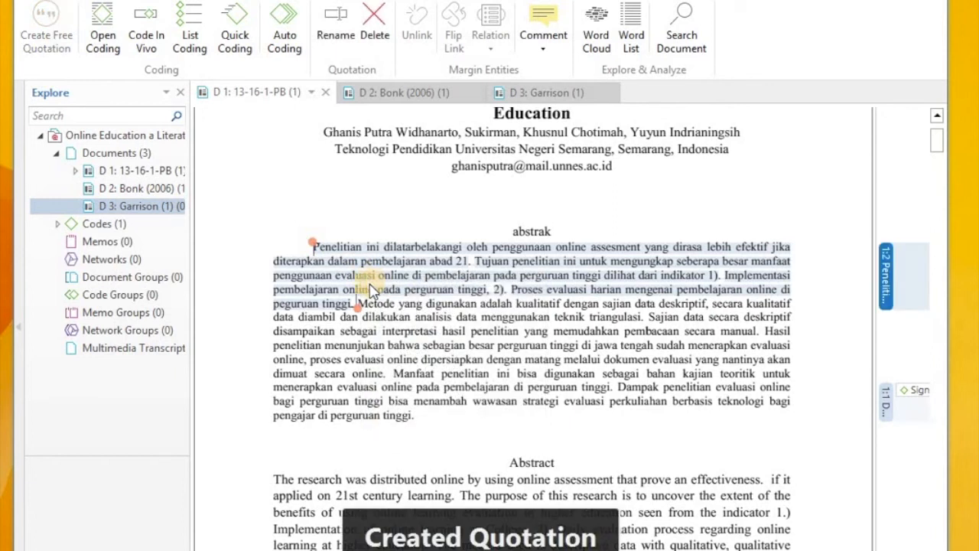
Step: Apply open coding to the "Penelitian ini" quotation with a new code named "Current Context"
{"action": "right_click", "coordinate": [361, 280]}
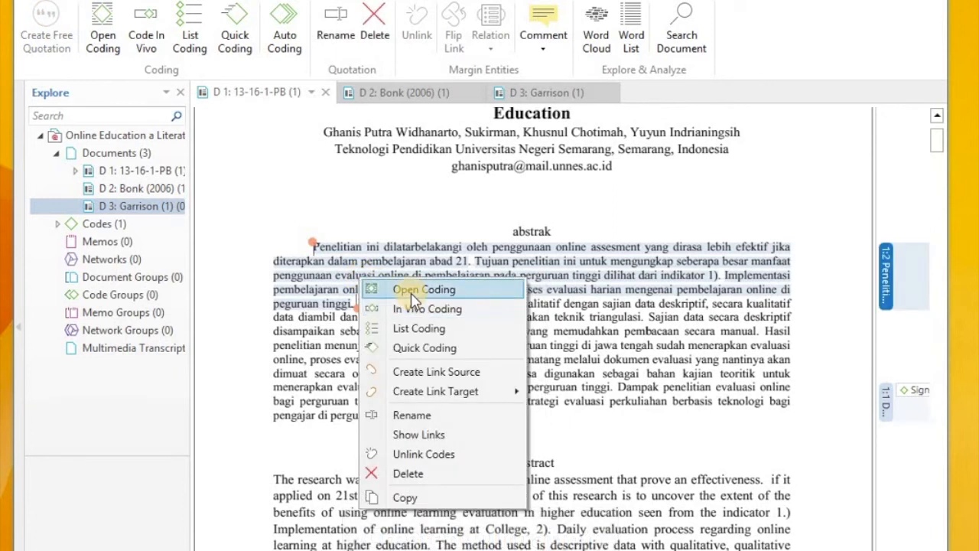
{"action": "left_click", "coordinate": [413, 295]}
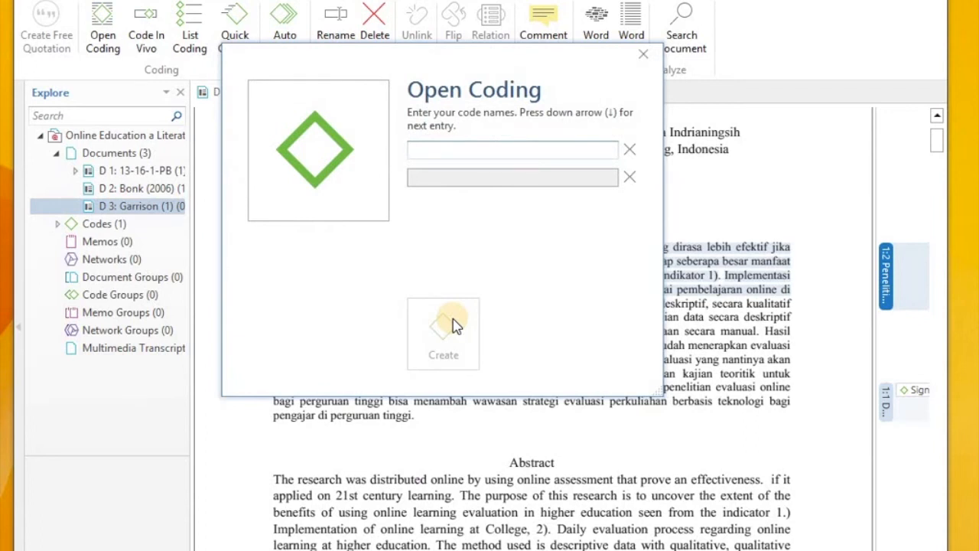
{"action": "type", "text": "Current Context"}
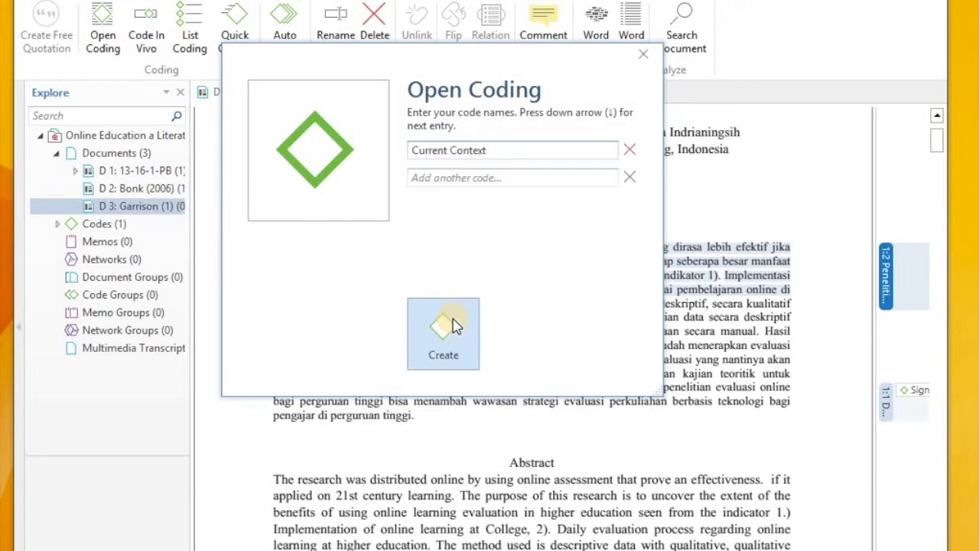
{"action": "left_click", "coordinate": [439, 330]}
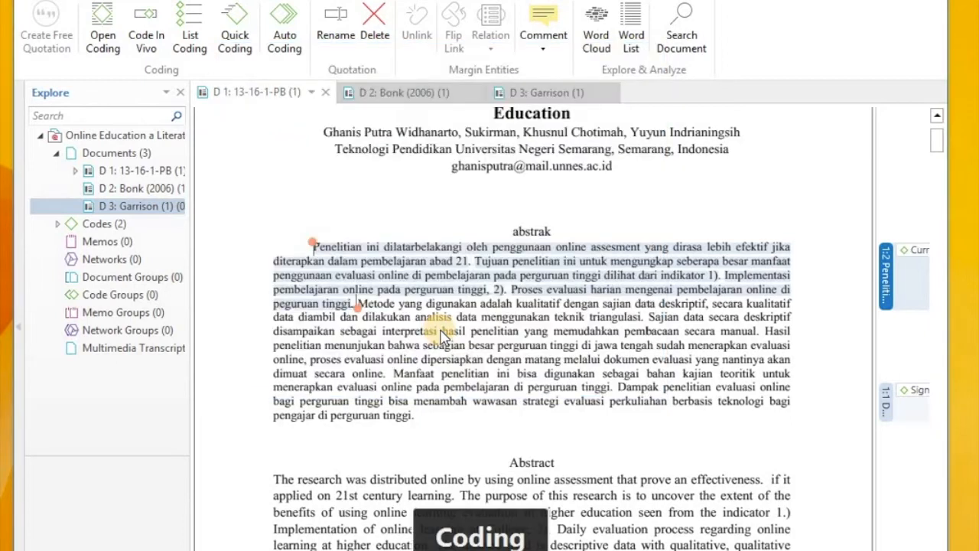
Step: Create a free quotation in the Background section of D 1, from "Research by several experts" through "rehearsal of understanding."
{"action": "scroll", "coordinate": [441, 336], "scroll_direction": "down", "scroll_amount": 5}
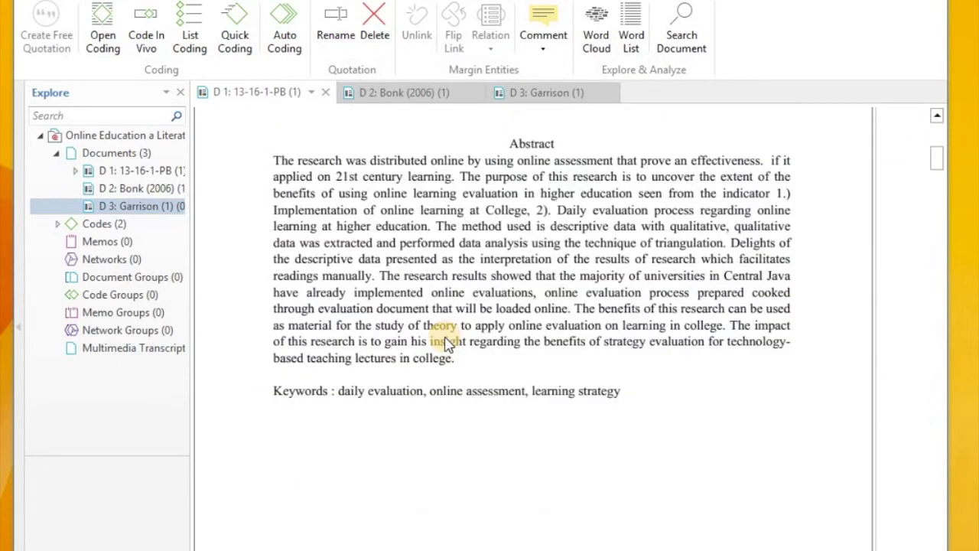
{"action": "scroll", "coordinate": [448, 343], "scroll_direction": "down", "scroll_amount": 10}
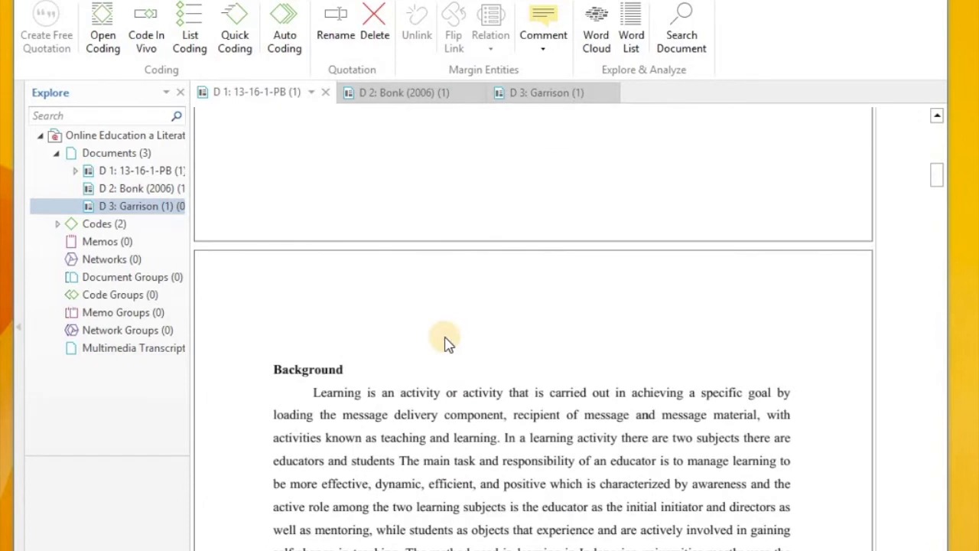
{"action": "scroll", "coordinate": [448, 345], "scroll_direction": "down", "scroll_amount": 3}
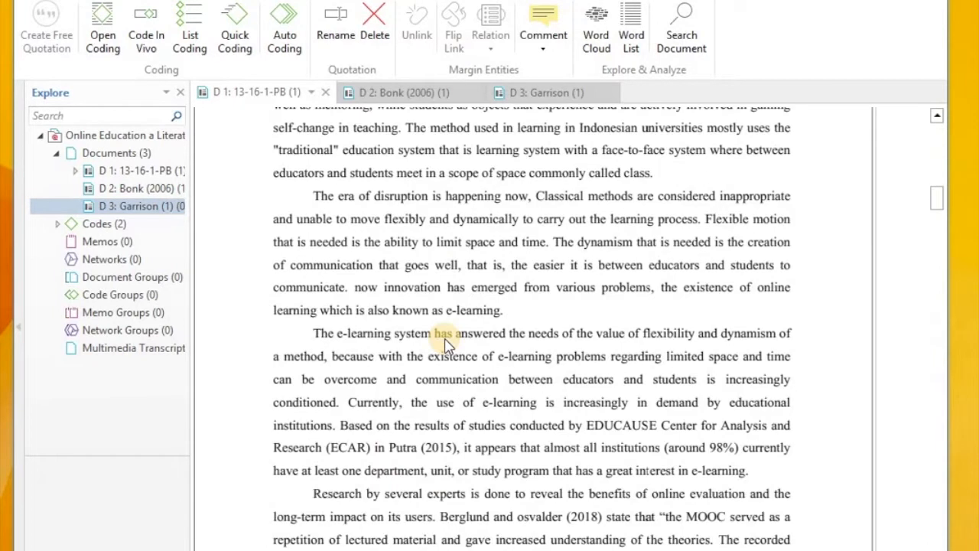
{"action": "scroll", "coordinate": [447, 345], "scroll_direction": "down", "scroll_amount": 2}
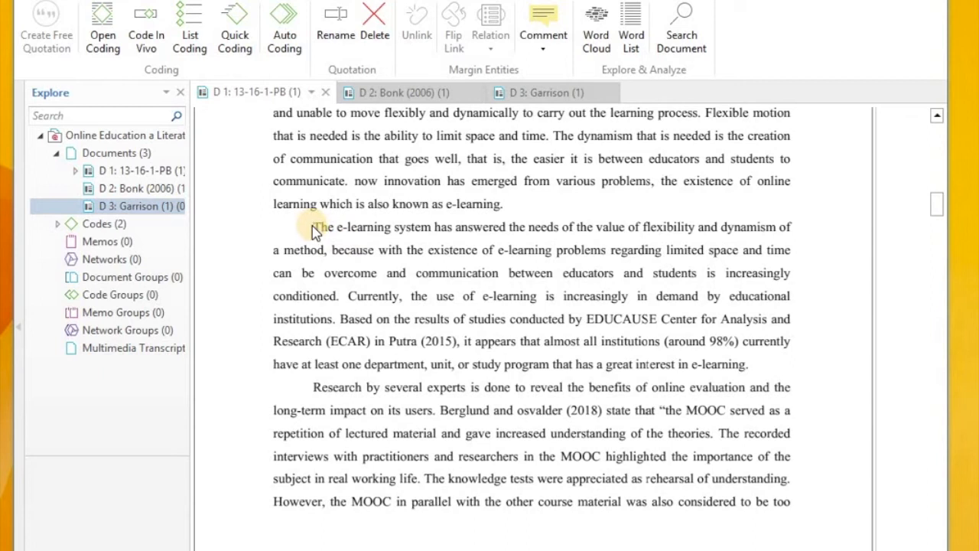
{"action": "scroll", "coordinate": [316, 232], "scroll_direction": "up", "scroll_amount": 5}
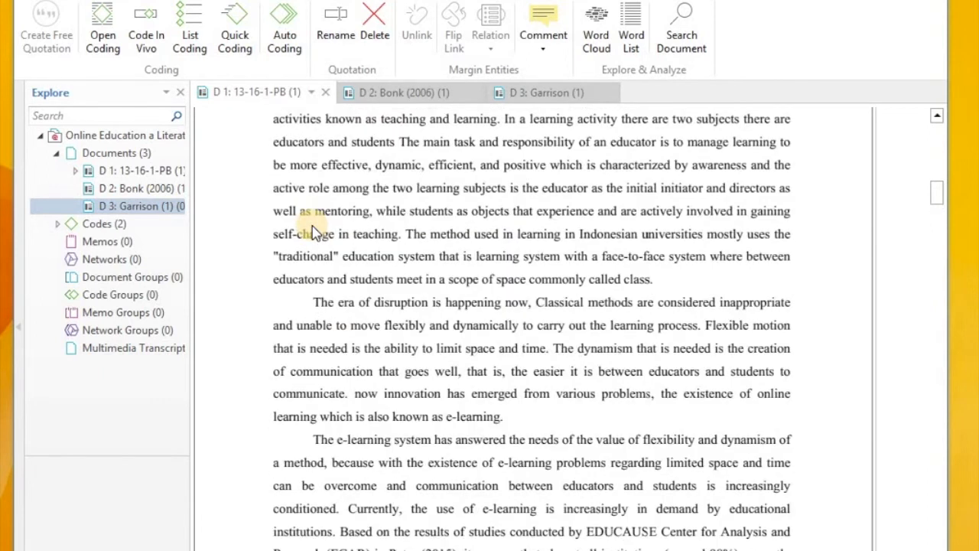
{"action": "scroll", "coordinate": [354, 348], "scroll_direction": "up", "scroll_amount": 3}
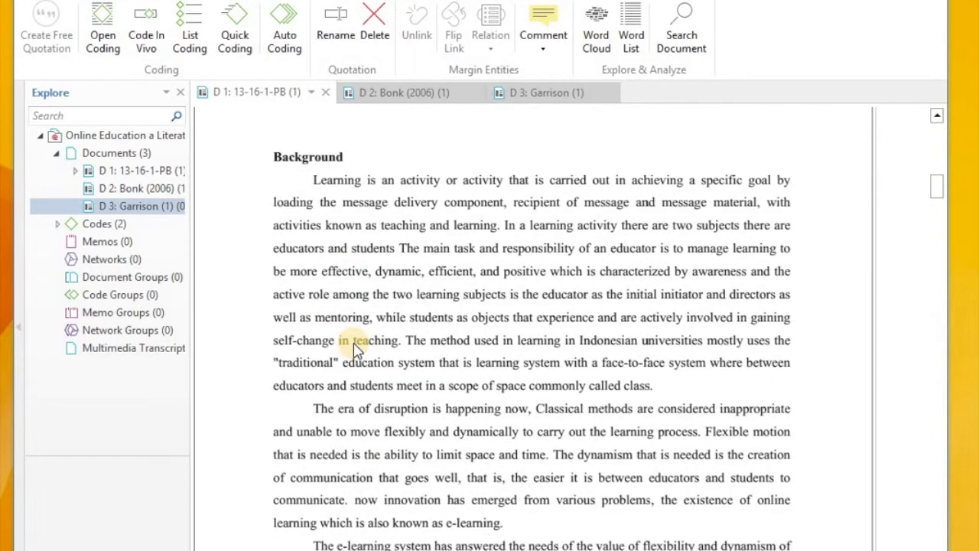
{"action": "scroll", "coordinate": [359, 295], "scroll_direction": "down", "scroll_amount": 5}
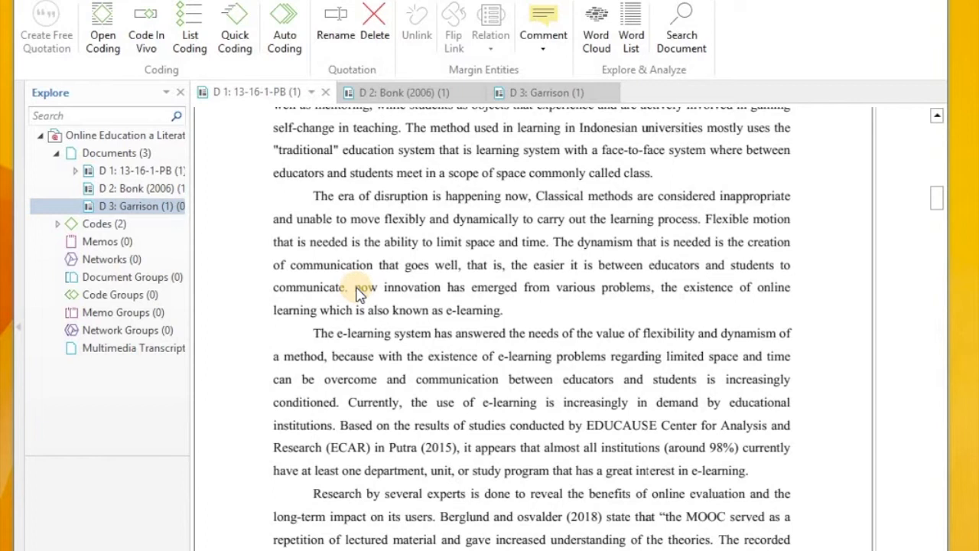
{"action": "scroll", "coordinate": [360, 295], "scroll_direction": "down", "scroll_amount": 3}
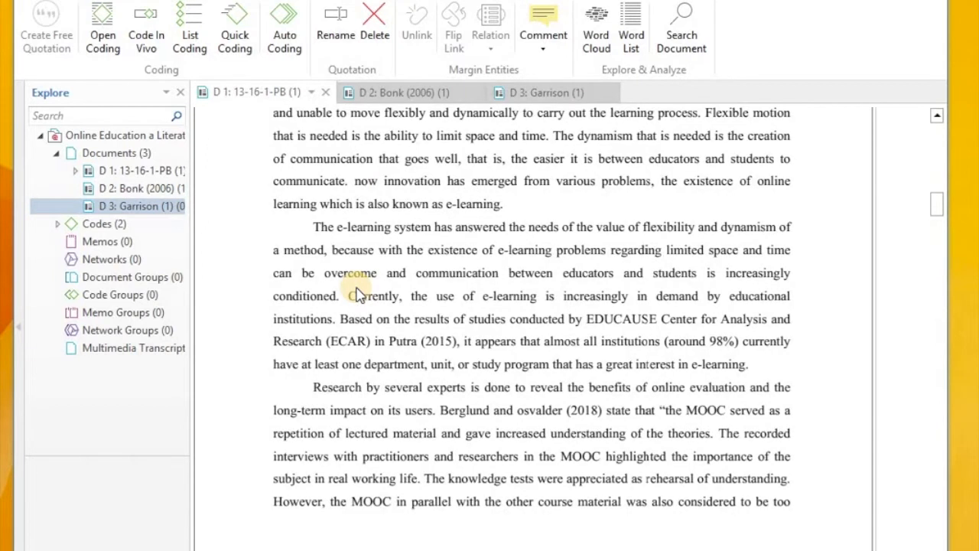
{"action": "scroll", "coordinate": [357, 291], "scroll_direction": "down", "scroll_amount": 3}
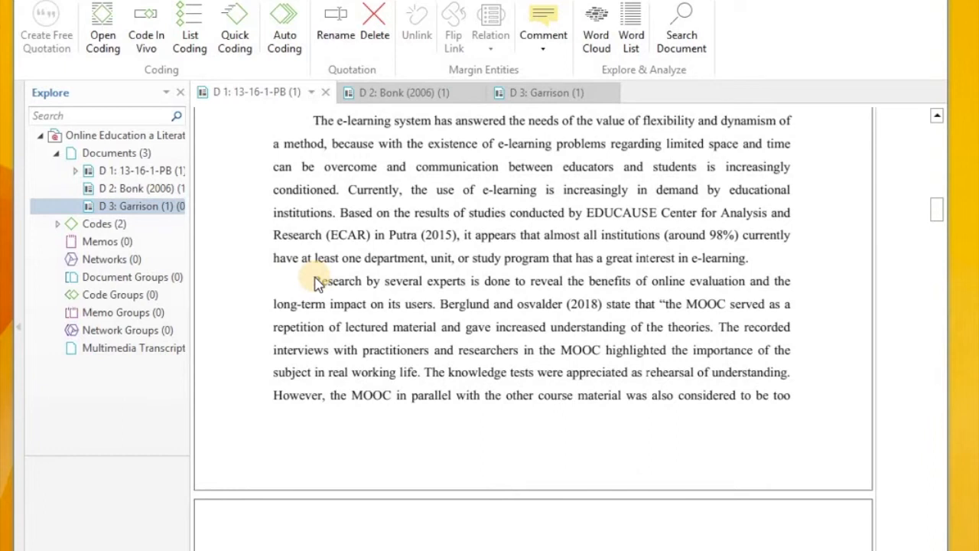
{"action": "left_click_drag", "start_coordinate": [314, 282], "coordinate": [800, 376]}
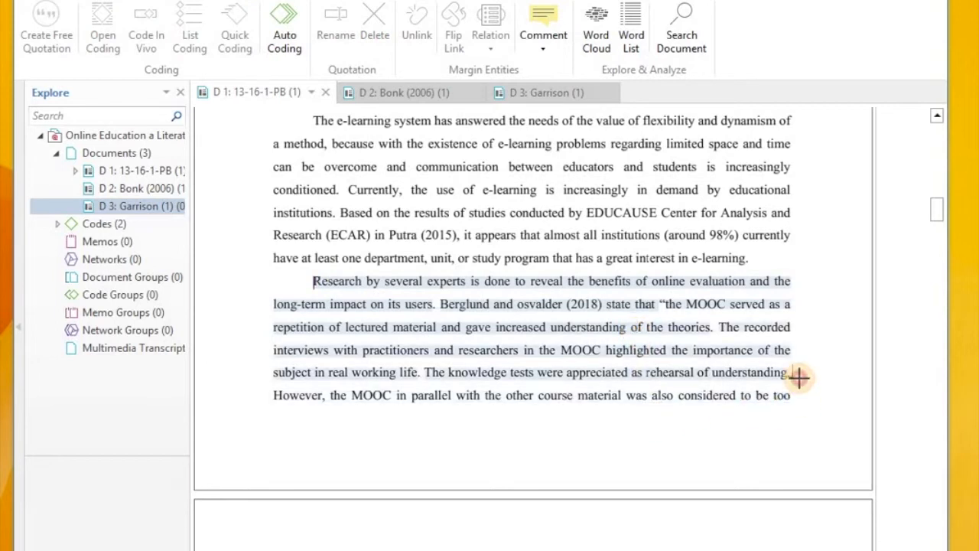
{"action": "right_click", "coordinate": [686, 353]}
{"action": "left_click", "coordinate": [692, 361]}
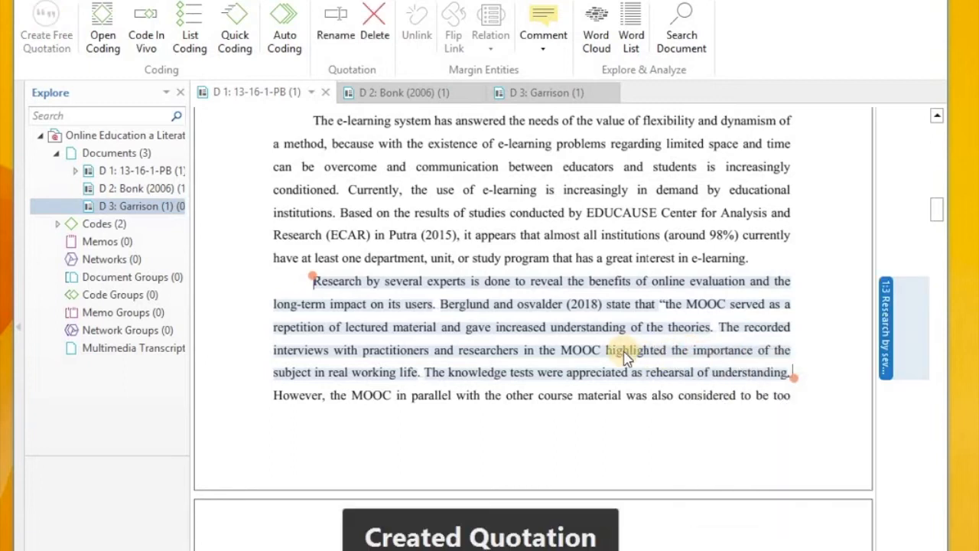
Step: Apply open coding to the "Research by several experts" quotation with a new code named "Historical background"
{"action": "right_click", "coordinate": [624, 354]}
{"action": "left_click", "coordinate": [665, 364]}
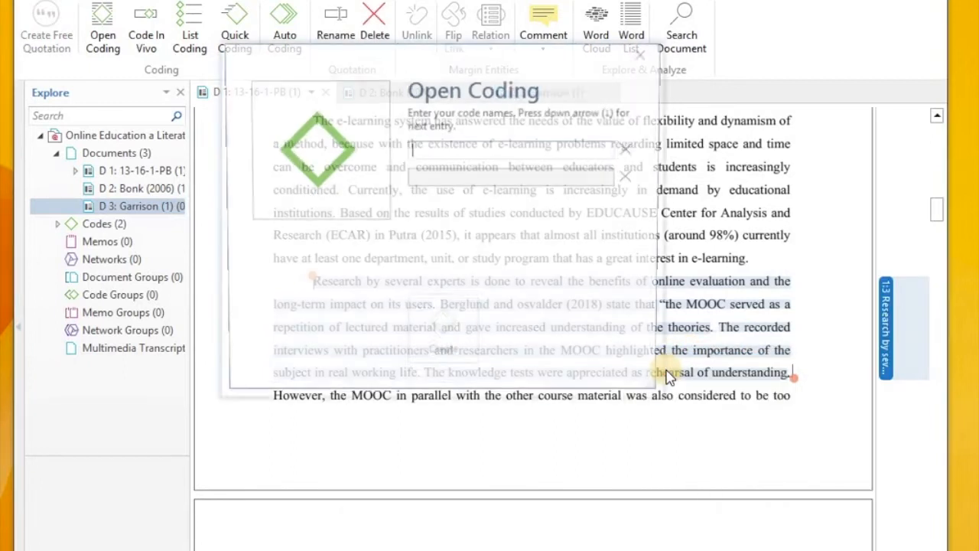
{"action": "type", "text": "Historical"}
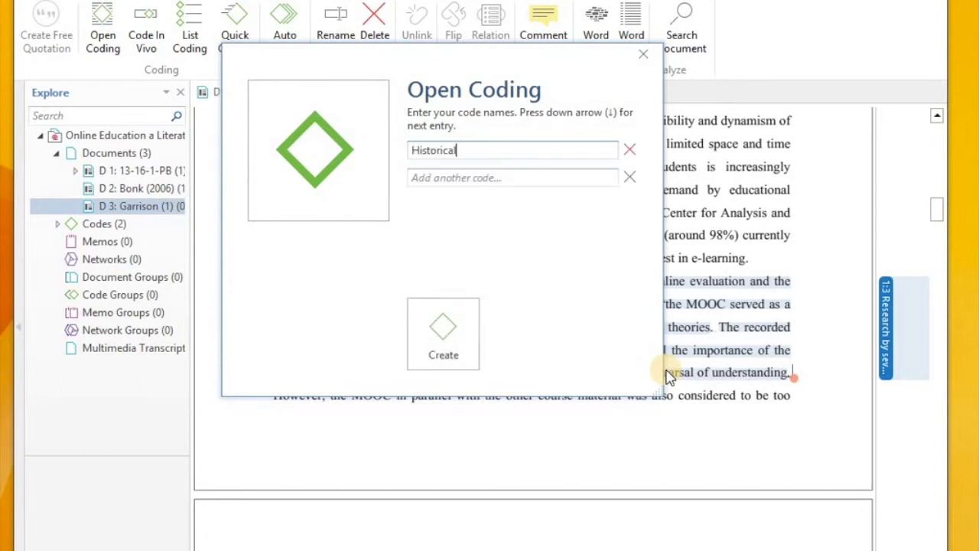
{"action": "type", "text": " background"}
{"action": "left_click", "coordinate": [443, 353]}
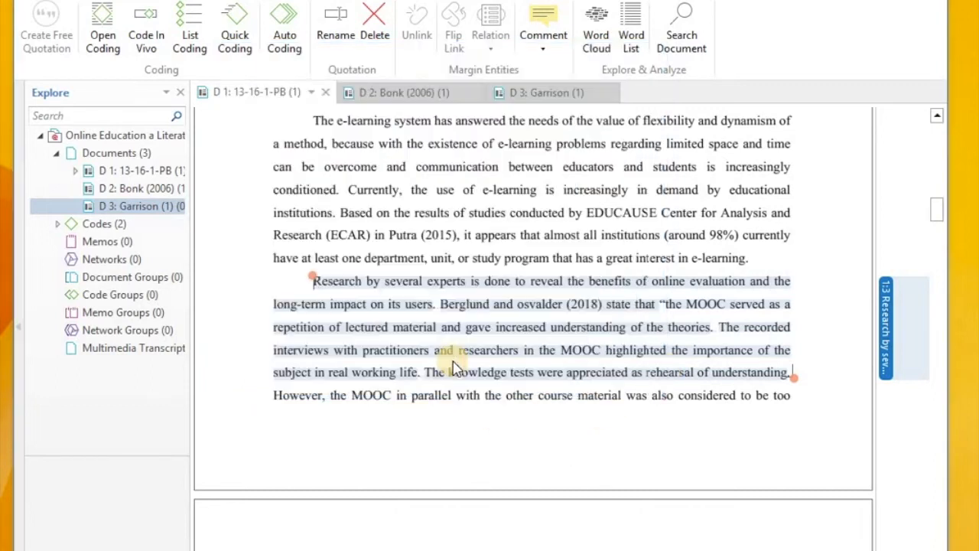
Step: Create a free quotation from the 2018 study sentence on the following page, ending with "significance of the proposed approach"
{"action": "scroll", "coordinate": [440, 348], "scroll_direction": "down", "scroll_amount": 3}
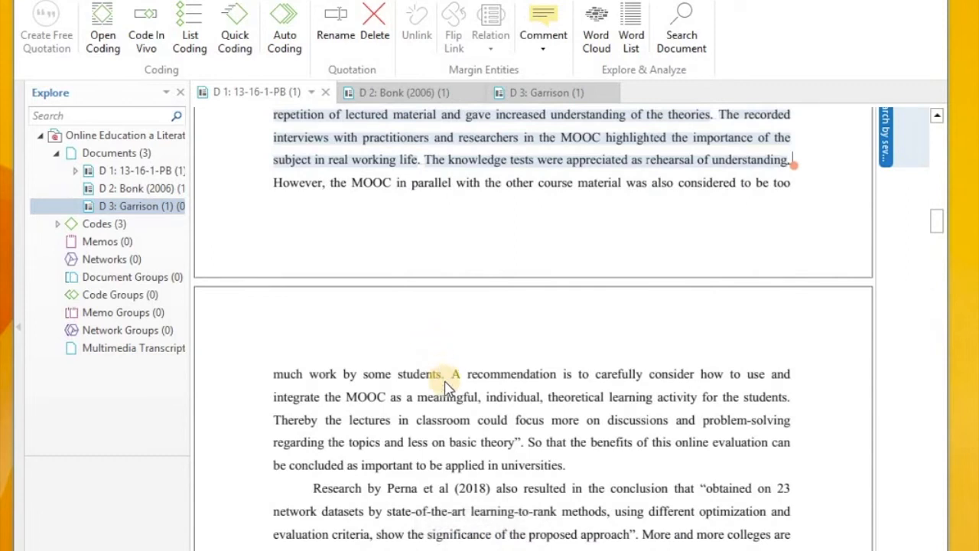
{"action": "left_click", "coordinate": [445, 383]}
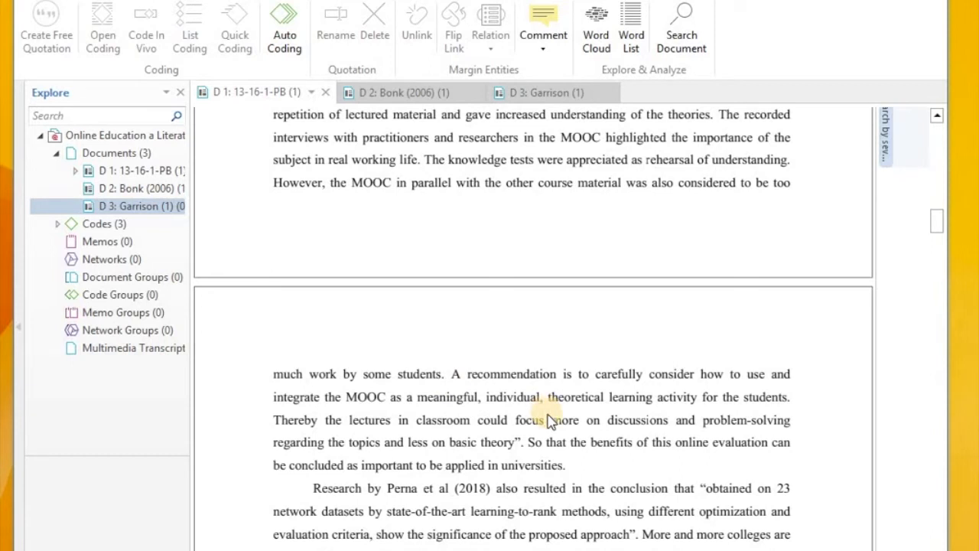
{"action": "scroll", "coordinate": [550, 429], "scroll_direction": "down", "scroll_amount": 3}
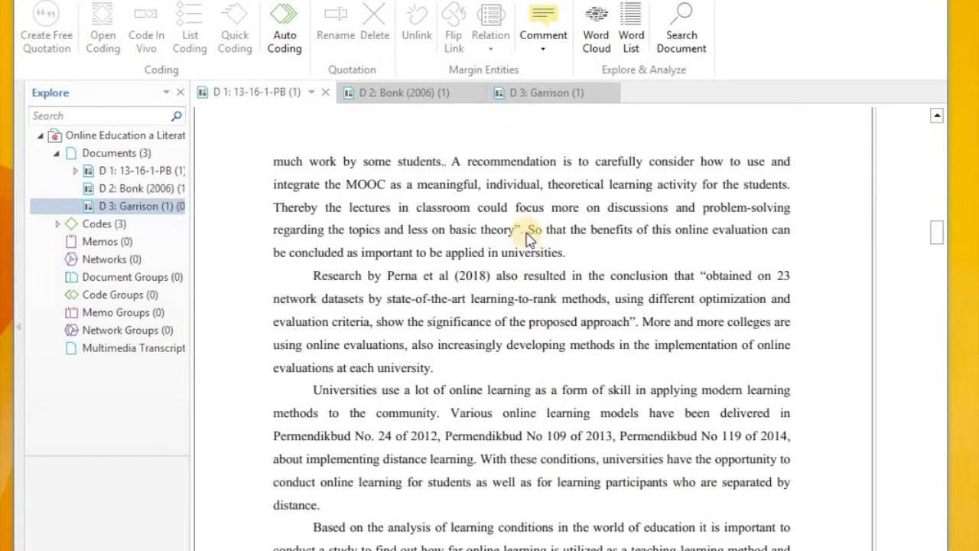
{"action": "left_click_drag", "start_coordinate": [313, 276], "coordinate": [635, 321]}
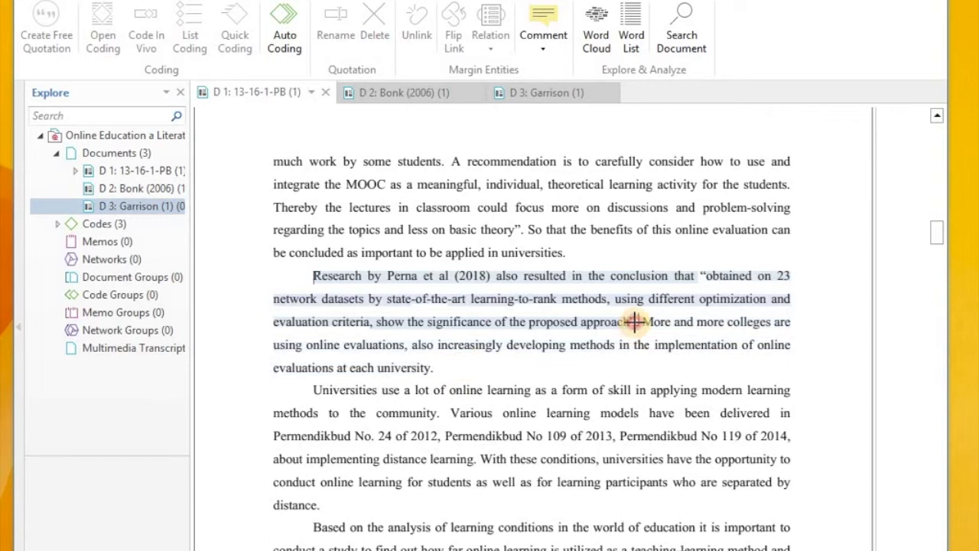
{"action": "right_click", "coordinate": [500, 278]}
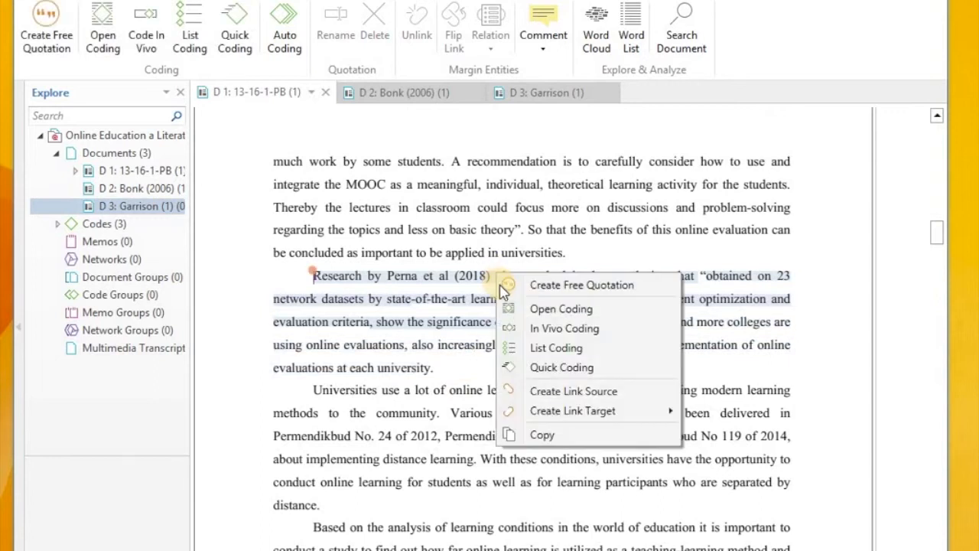
{"action": "left_click", "coordinate": [503, 286]}
Step: Apply list coding to the 2018 study quotation with the existing code "Historical background"
{"action": "right_click", "coordinate": [493, 280]}
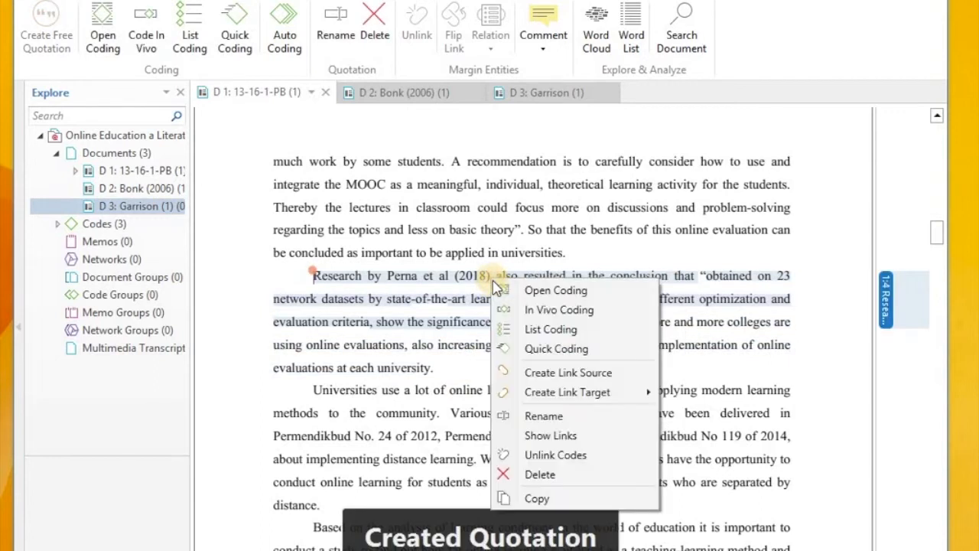
{"action": "left_click", "coordinate": [528, 335]}
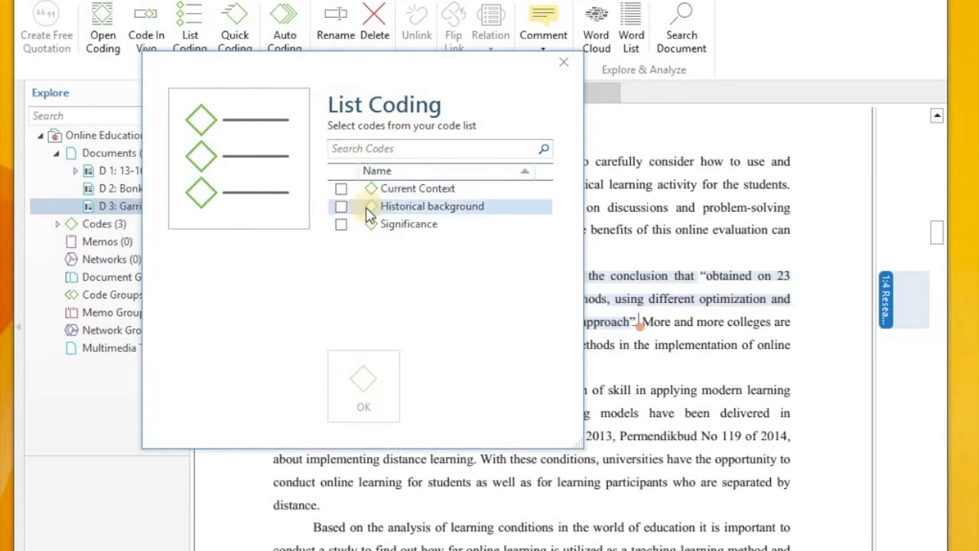
{"action": "left_click", "coordinate": [342, 208]}
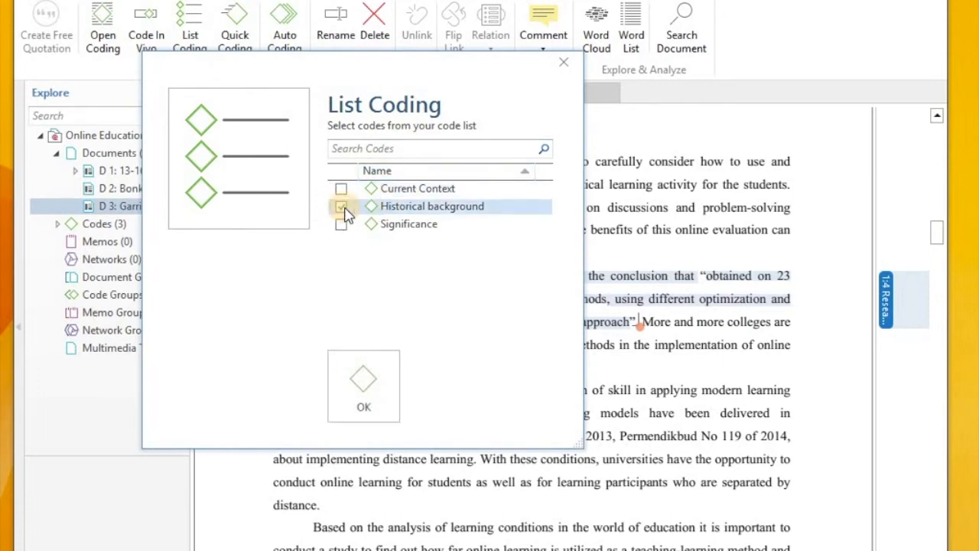
{"action": "left_click", "coordinate": [365, 385]}
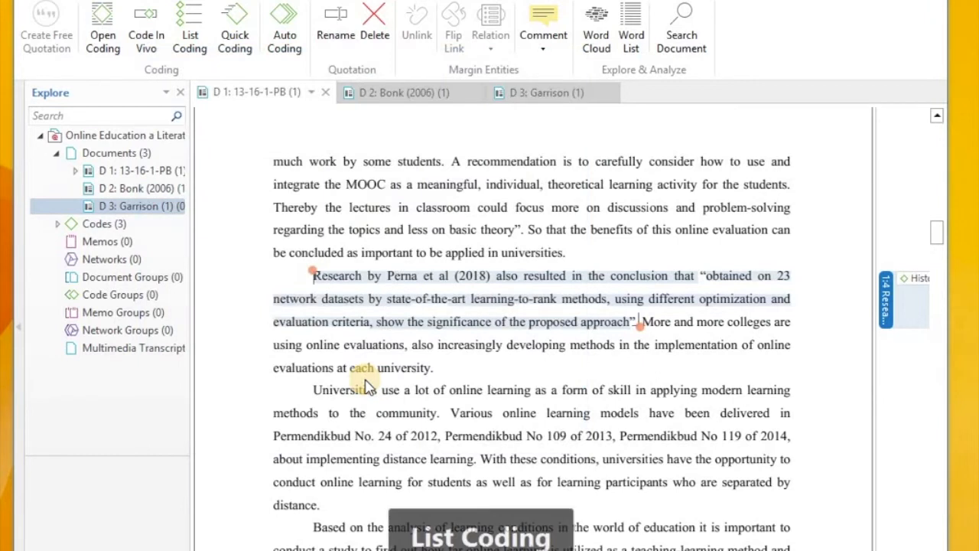
Step: Examine the Research Methods and Results and Discussion sections of D 1 for further passages to code
{"action": "scroll", "coordinate": [454, 354], "scroll_direction": "down", "scroll_amount": 10}
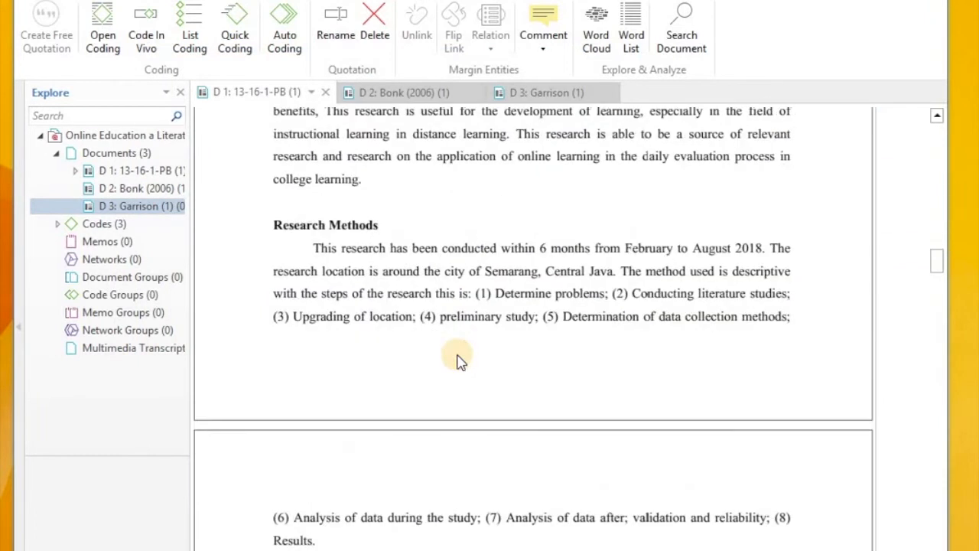
{"action": "scroll", "coordinate": [458, 360], "scroll_direction": "down", "scroll_amount": 4}
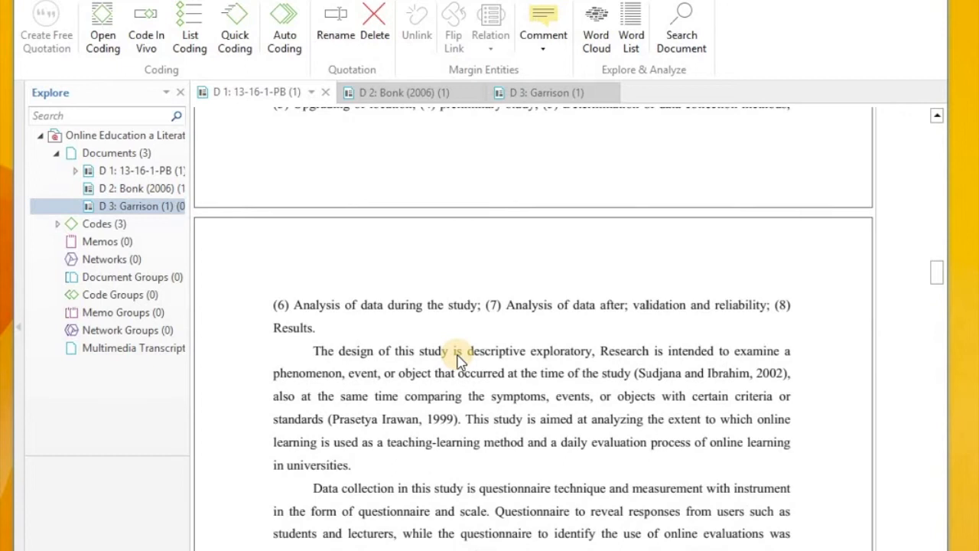
{"action": "scroll", "coordinate": [458, 360], "scroll_direction": "down", "scroll_amount": 8}
{"action": "scroll", "coordinate": [459, 362], "scroll_direction": "up", "scroll_amount": 8}
{"action": "scroll", "coordinate": [498, 349], "scroll_direction": "down", "scroll_amount": 2}
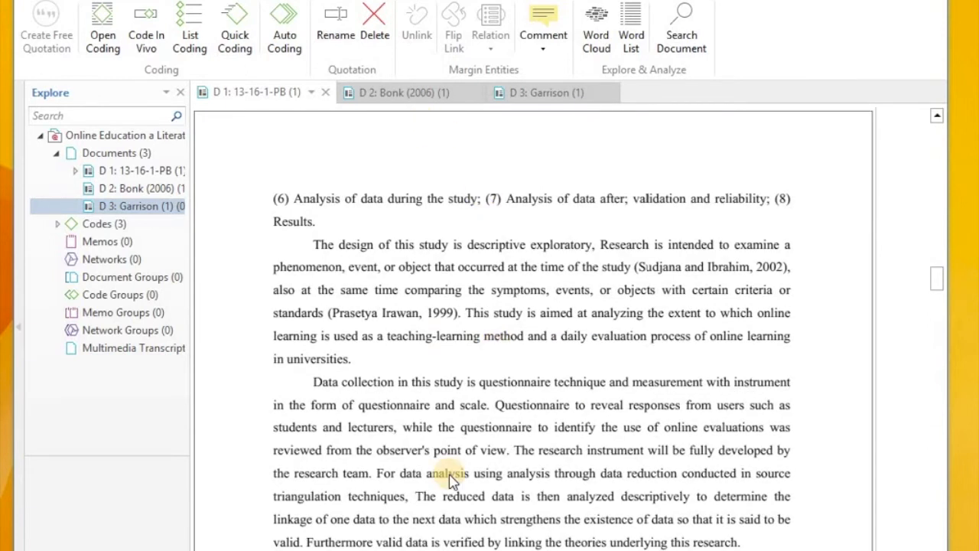
{"action": "scroll", "coordinate": [451, 478], "scroll_direction": "down", "scroll_amount": 4}
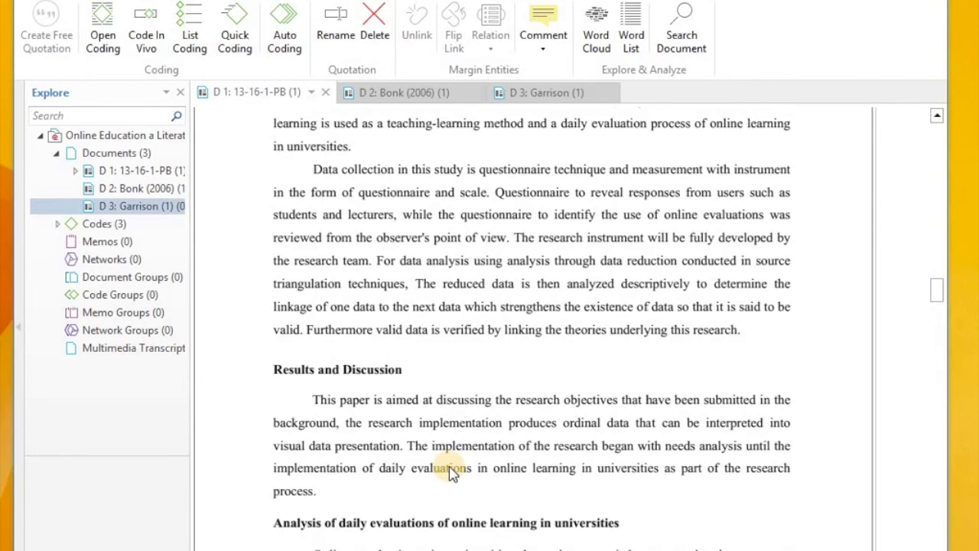
{"action": "scroll", "coordinate": [451, 474], "scroll_direction": "down", "scroll_amount": 2}
{"action": "scroll", "coordinate": [452, 471], "scroll_direction": "down", "scroll_amount": 10}
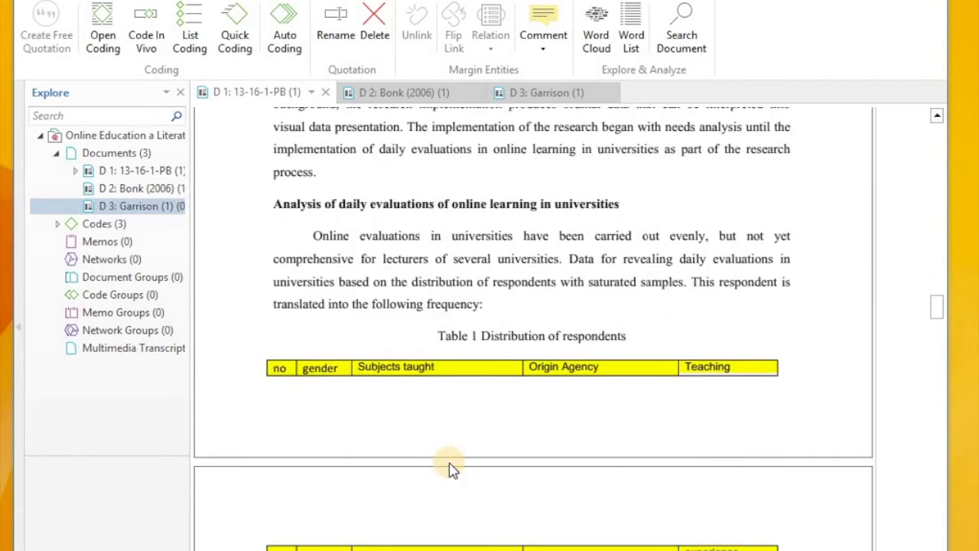
{"action": "scroll", "coordinate": [451, 470], "scroll_direction": "up", "scroll_amount": 15}
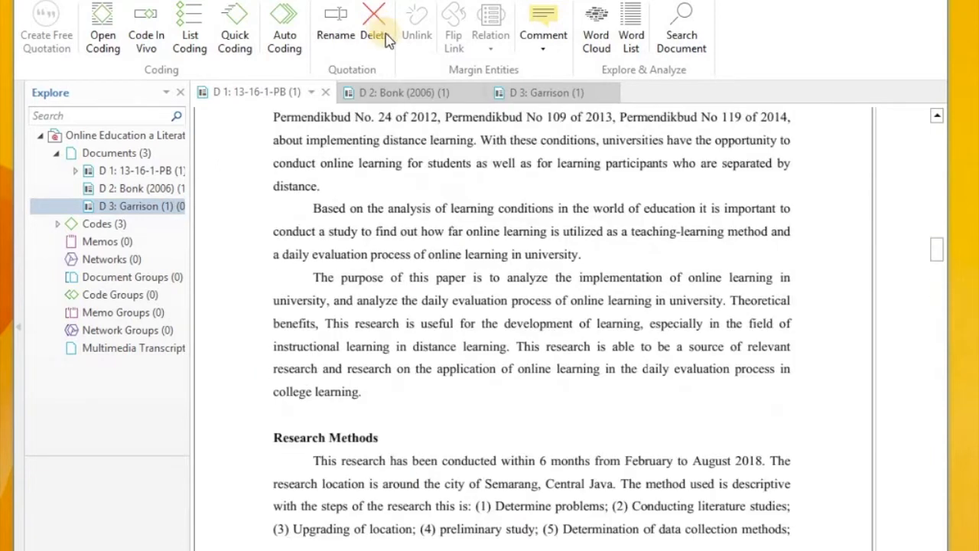
Step: Switch to D 2: Bonk (2006) and create a free quotation from its opening sentence, "Institutions of higher education" through "the United States."
{"action": "left_click", "coordinate": [404, 93]}
{"action": "left_click_drag", "start_coordinate": [567, 160], "coordinate": [888, 219]}
{"action": "scroll", "coordinate": [278, 277], "scroll_direction": "down", "scroll_amount": 5}
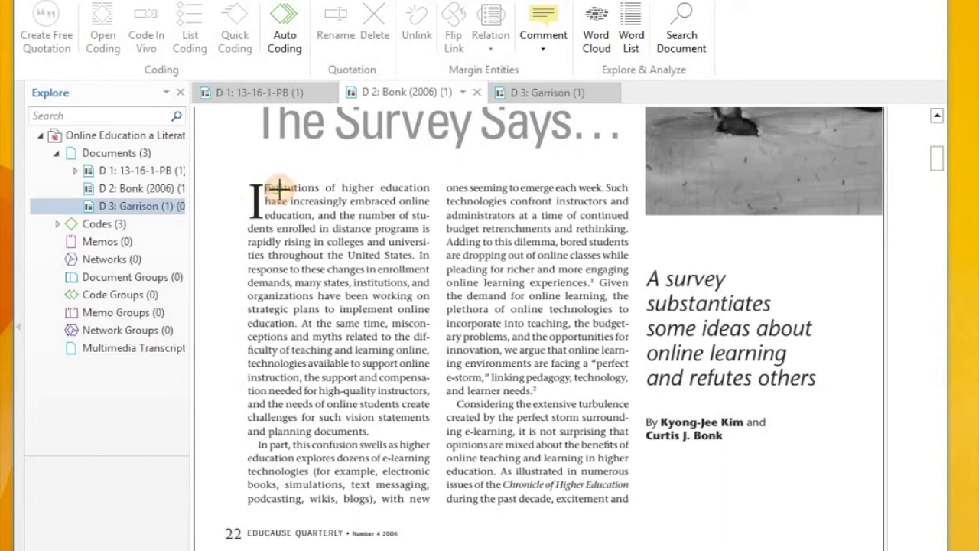
{"action": "left_click_drag", "start_coordinate": [277, 186], "coordinate": [418, 260]}
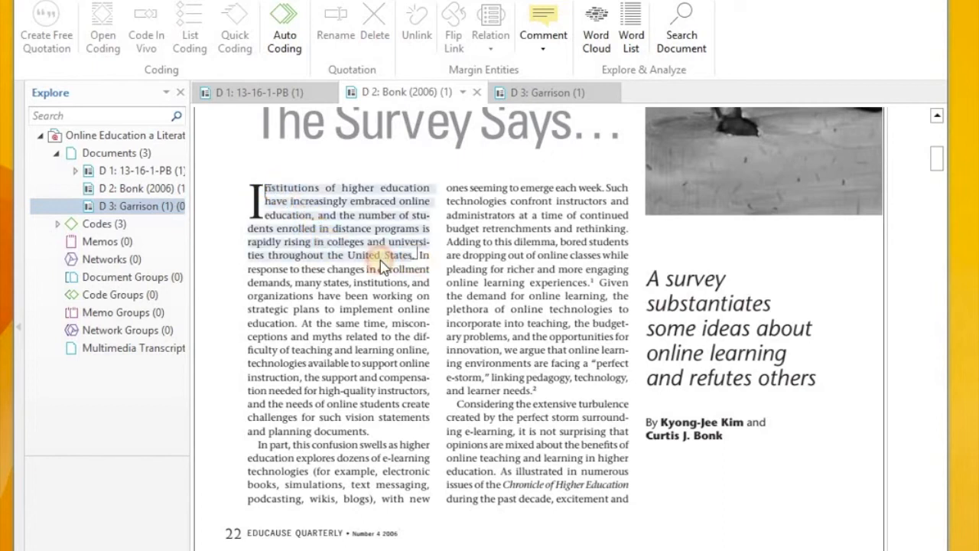
{"action": "right_click", "coordinate": [381, 249]}
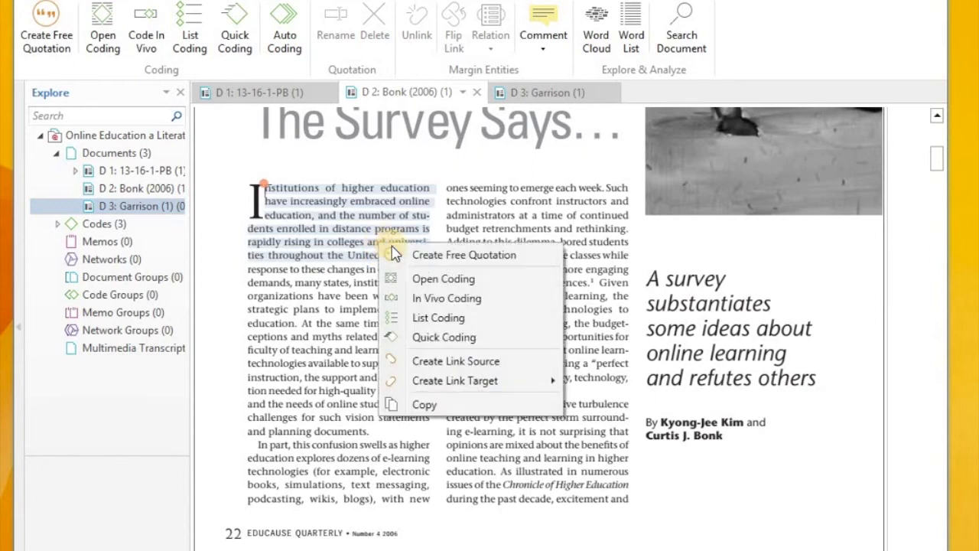
{"action": "left_click", "coordinate": [398, 253]}
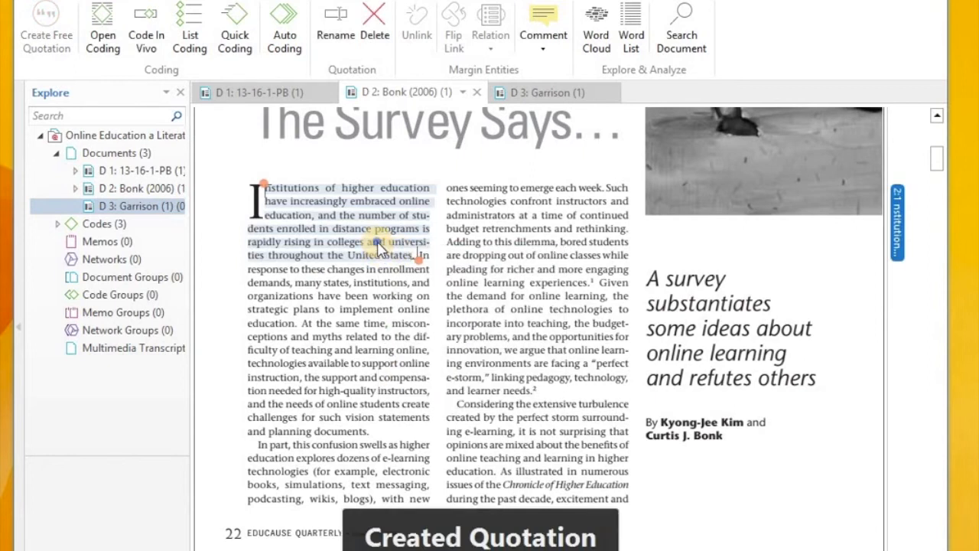
Step: Apply list coding to the opening-sentence quotation in D 2 with the existing code "Historical background"
{"action": "right_click", "coordinate": [380, 247]}
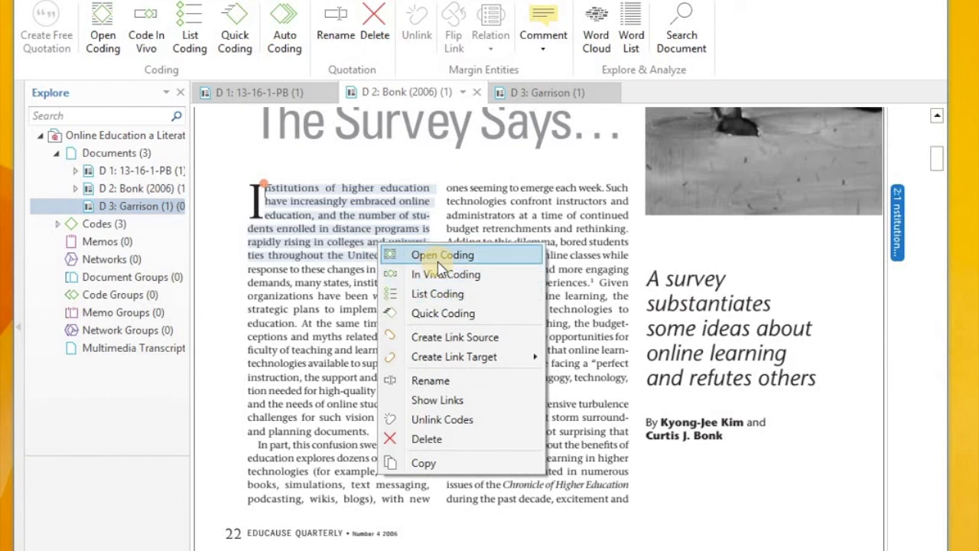
{"action": "left_click", "coordinate": [457, 296]}
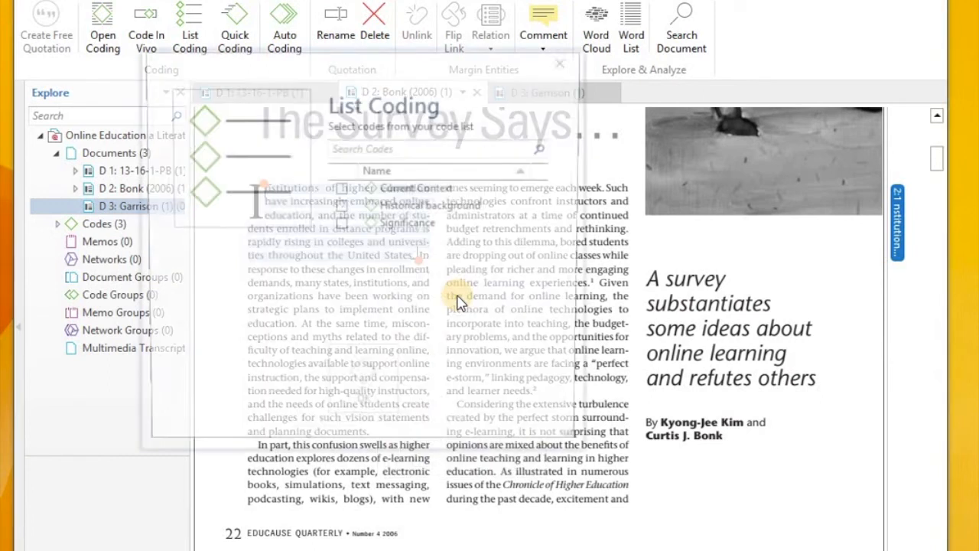
{"action": "left_click", "coordinate": [341, 206]}
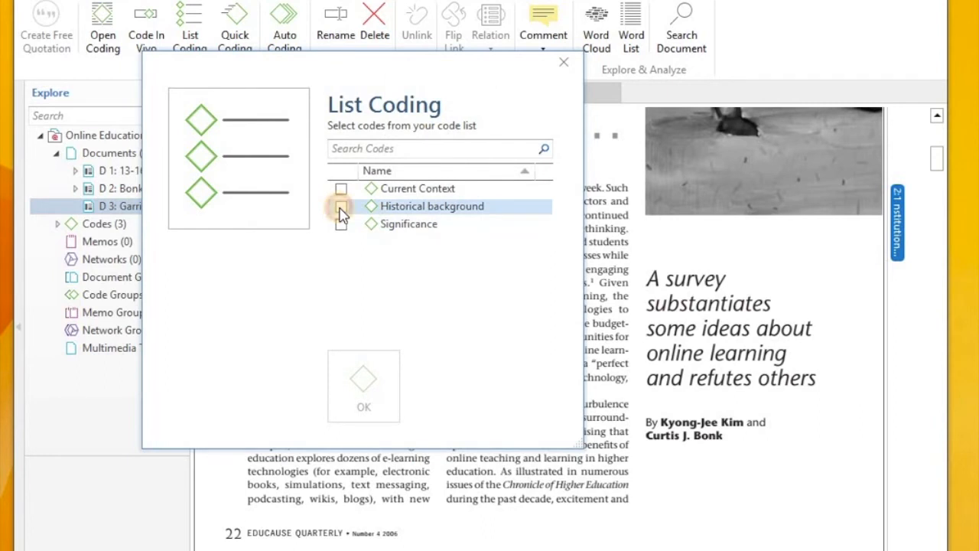
{"action": "left_click", "coordinate": [379, 377]}
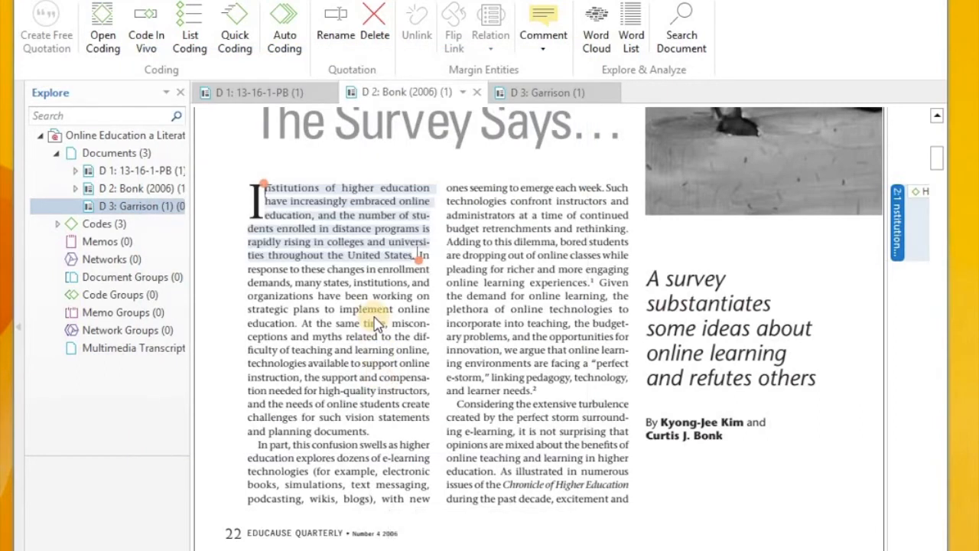
Step: Create a free quotation from the Review of Literature passage "In another study of pedagogical practices" through "important in online learning environments."
{"action": "scroll", "coordinate": [375, 323], "scroll_direction": "down", "scroll_amount": 3}
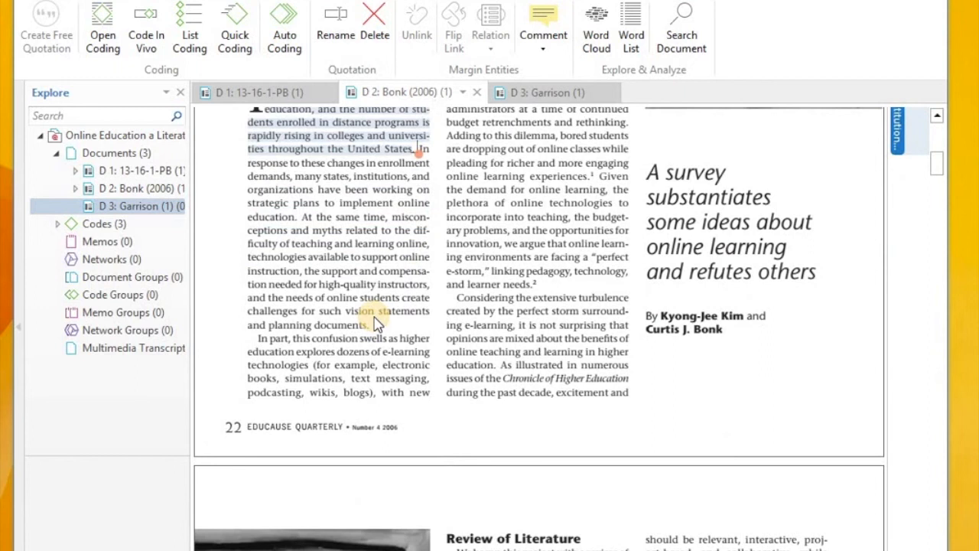
{"action": "scroll", "coordinate": [376, 325], "scroll_direction": "down", "scroll_amount": 12}
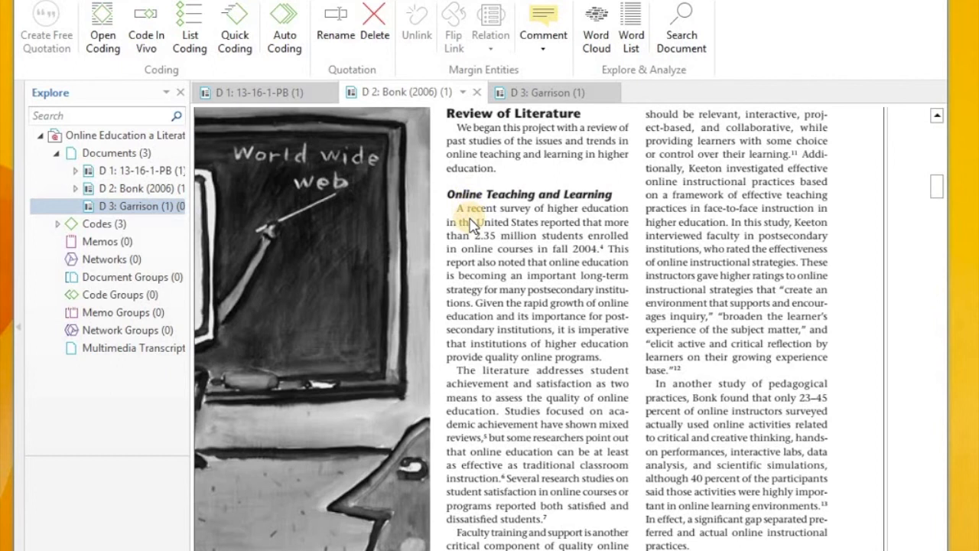
{"action": "scroll", "coordinate": [476, 230], "scroll_direction": "down", "scroll_amount": 3}
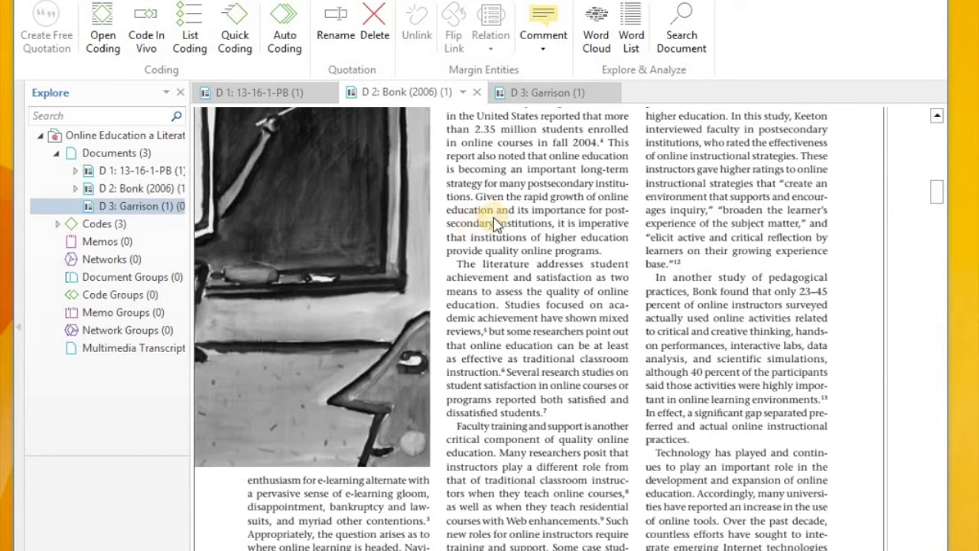
{"action": "scroll", "coordinate": [495, 226], "scroll_direction": "down", "scroll_amount": 3}
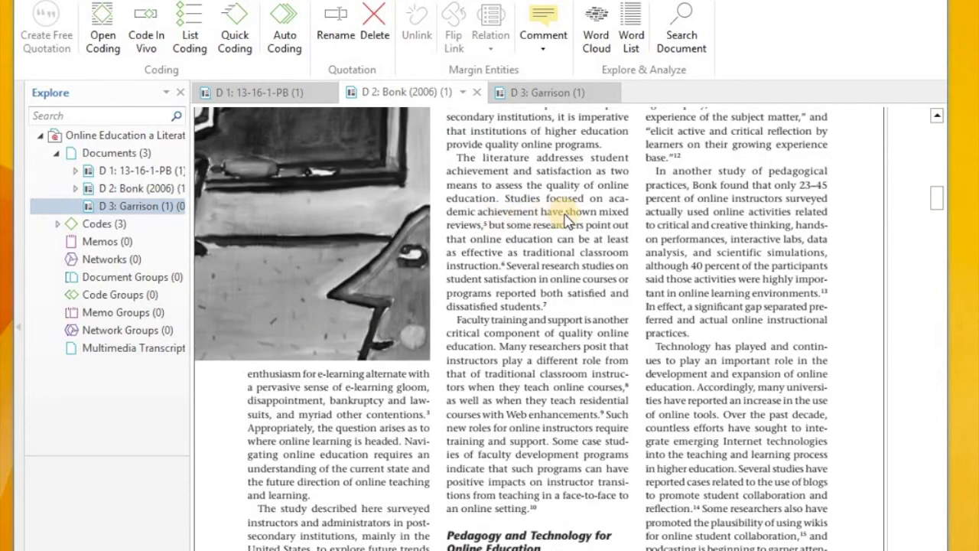
{"action": "scroll", "coordinate": [566, 219], "scroll_direction": "down", "scroll_amount": 3}
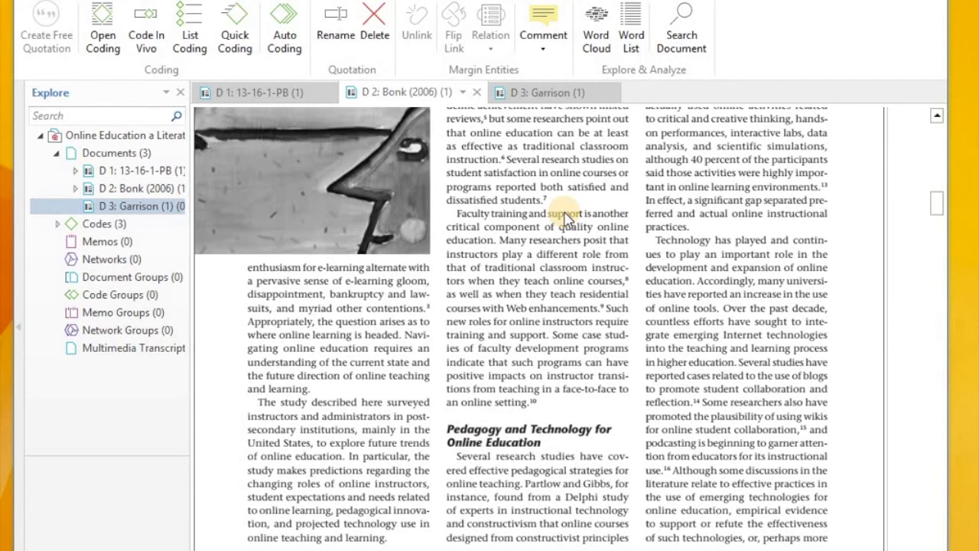
{"action": "scroll", "coordinate": [566, 219], "scroll_direction": "up", "scroll_amount": 3}
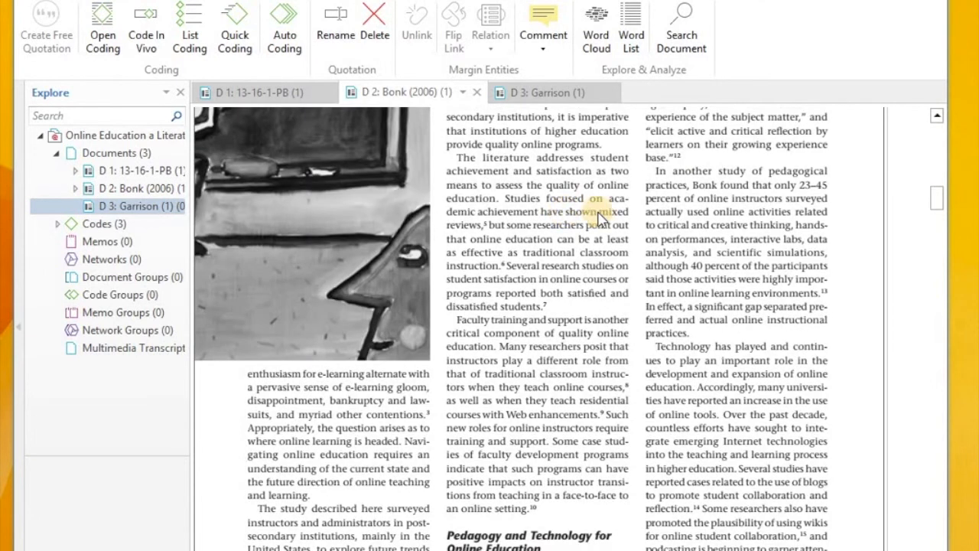
{"action": "scroll", "coordinate": [600, 220], "scroll_direction": "up", "scroll_amount": 3}
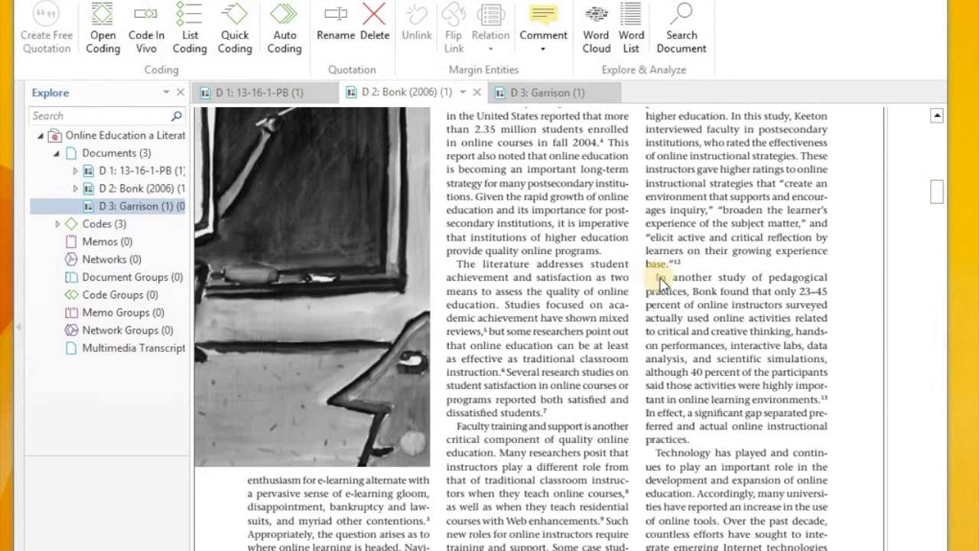
{"action": "left_click_drag", "start_coordinate": [655, 278], "coordinate": [835, 405]}
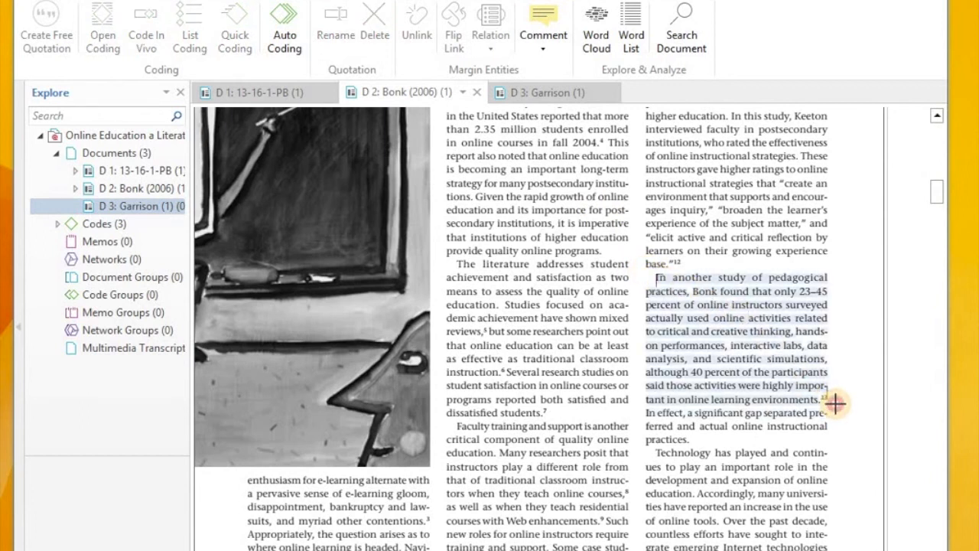
{"action": "right_click", "coordinate": [739, 334]}
{"action": "left_click", "coordinate": [811, 346]}
Step: Apply open coding to the pedagogical practices quotation with a new code named "Research Gap"
{"action": "right_click", "coordinate": [709, 334]}
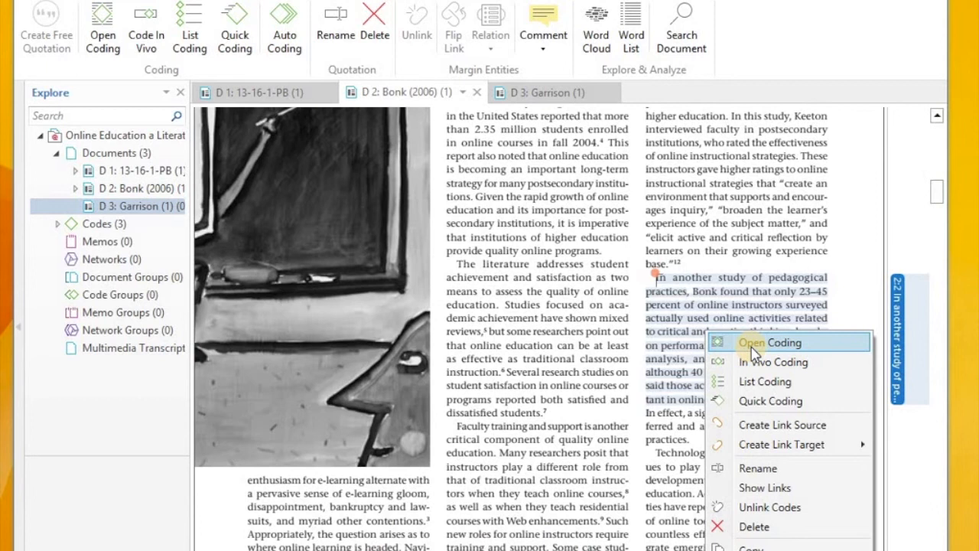
{"action": "left_click", "coordinate": [767, 343]}
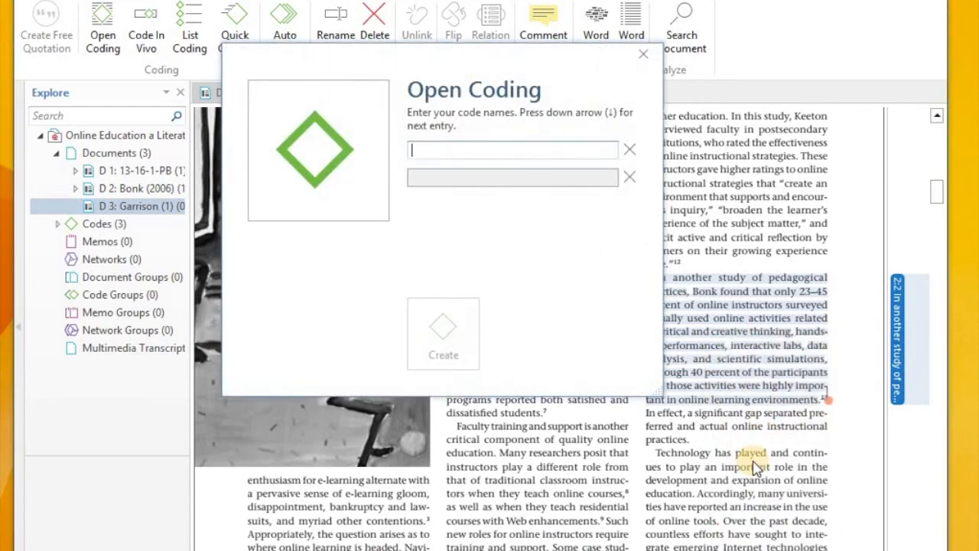
{"action": "type", "text": "Research Gap"}
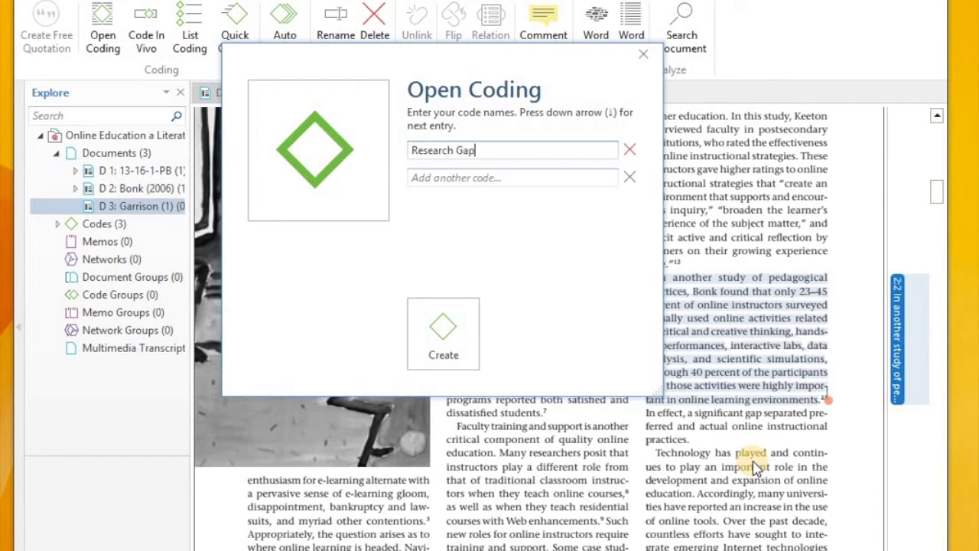
{"action": "left_click", "coordinate": [440, 351]}
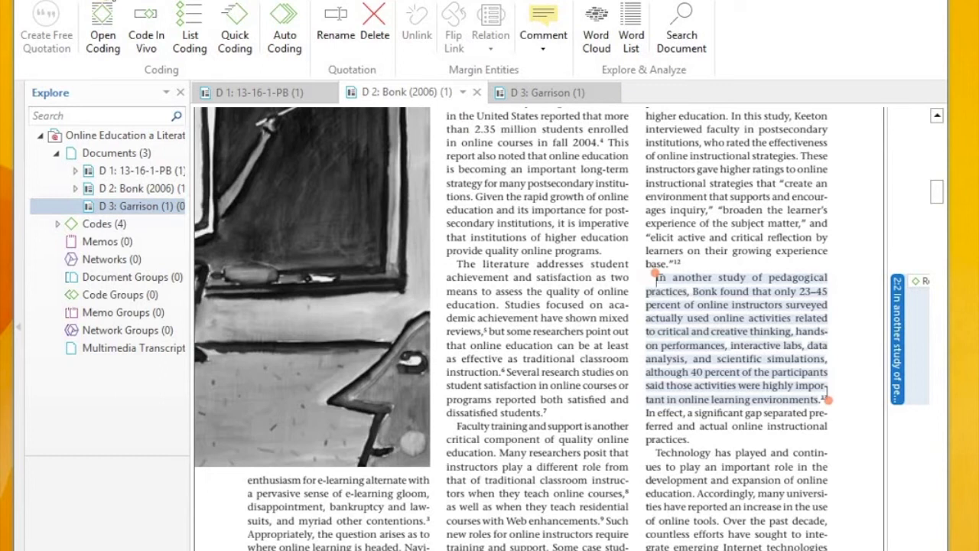
Step: Open the Code Manager and start a code report covering all codes
{"action": "left_click", "coordinate": [104, 5]}
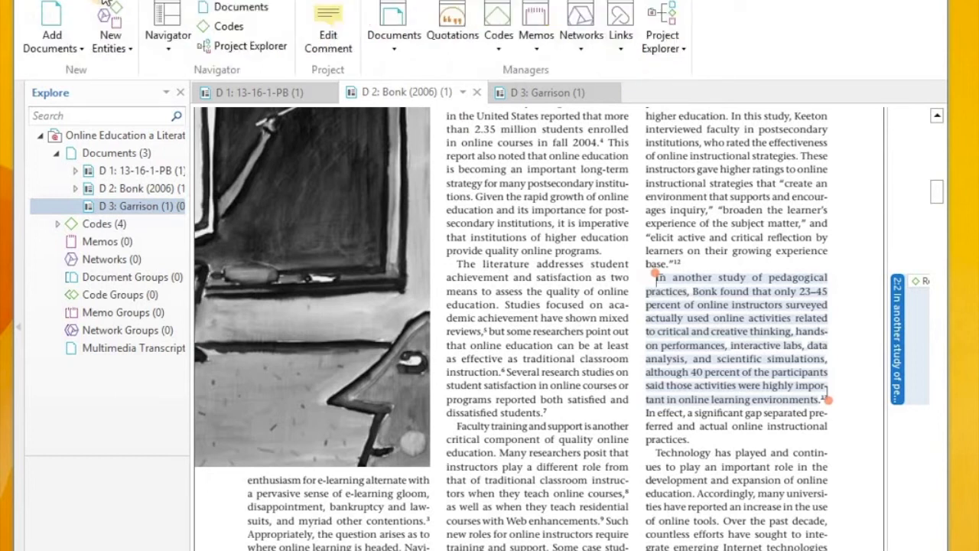
{"action": "left_click", "coordinate": [502, 48]}
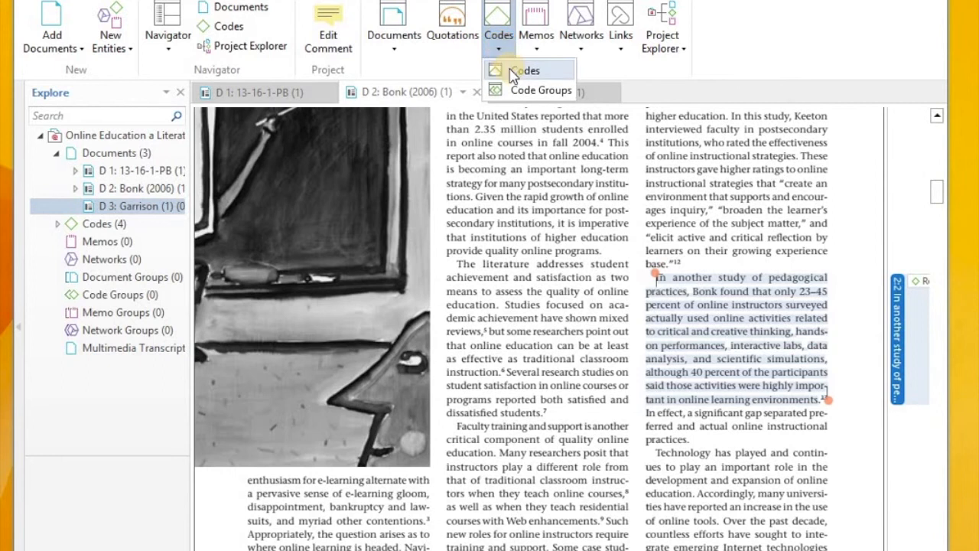
{"action": "left_click", "coordinate": [526, 71]}
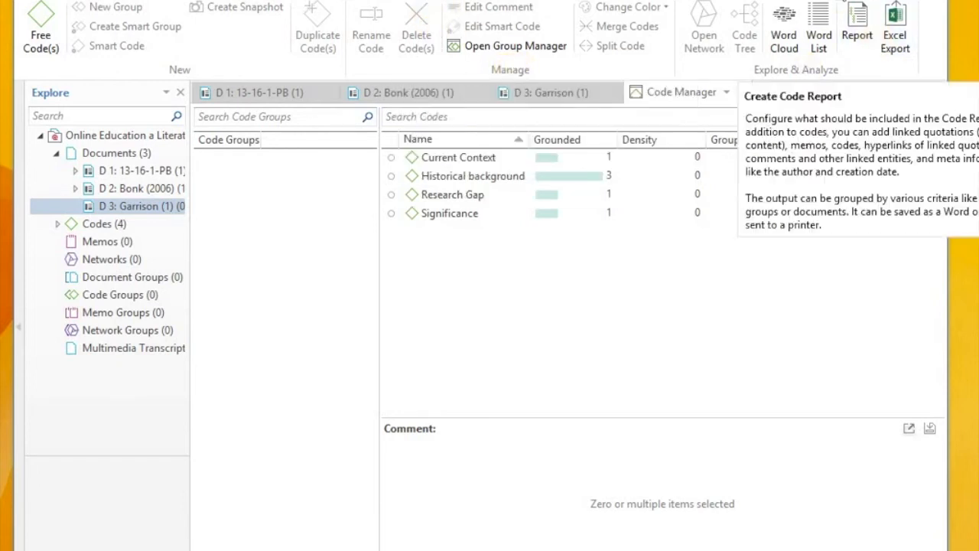
{"action": "left_click", "coordinate": [858, 32]}
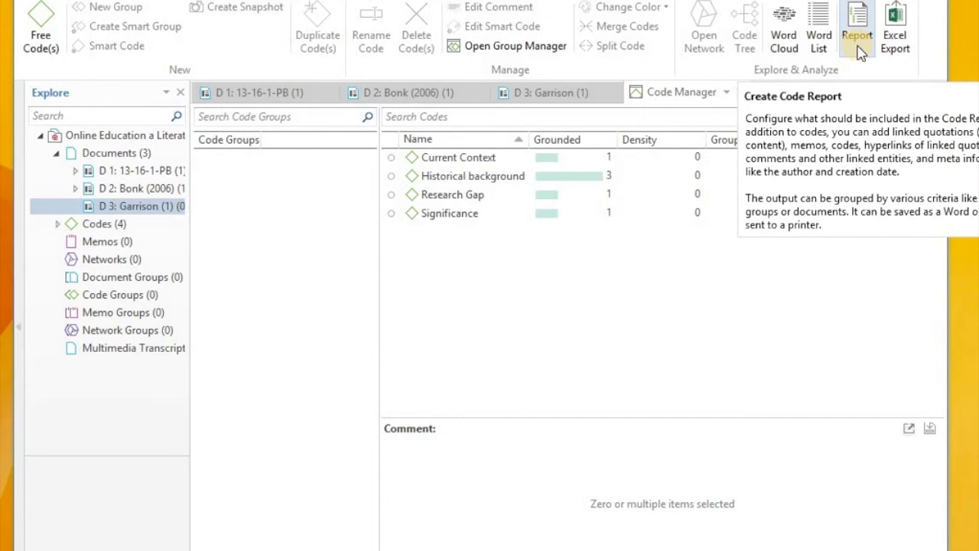
{"action": "left_click", "coordinate": [857, 38]}
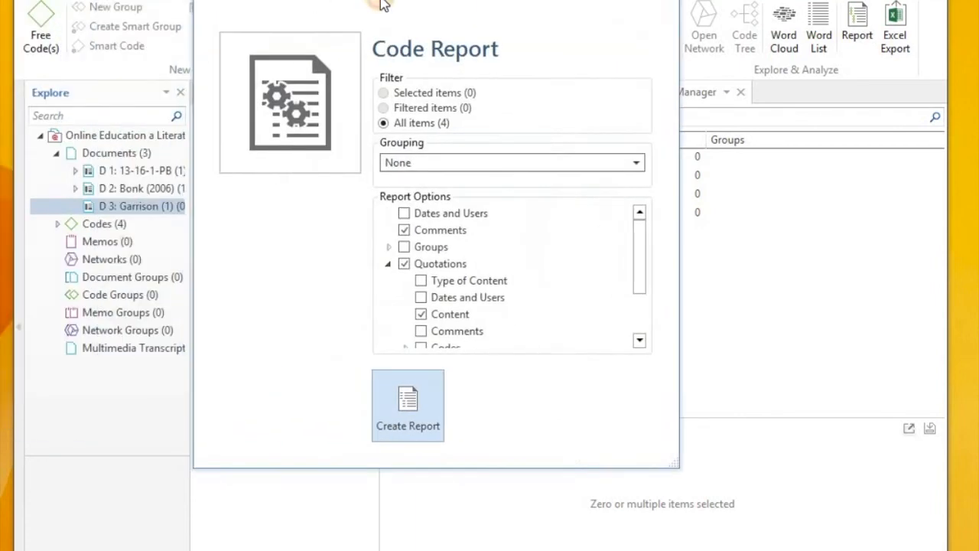
Step: Set the code report options to exclude comments and include quotations with their content, their codes and those codes' quotations
{"action": "left_click", "coordinate": [409, 230]}
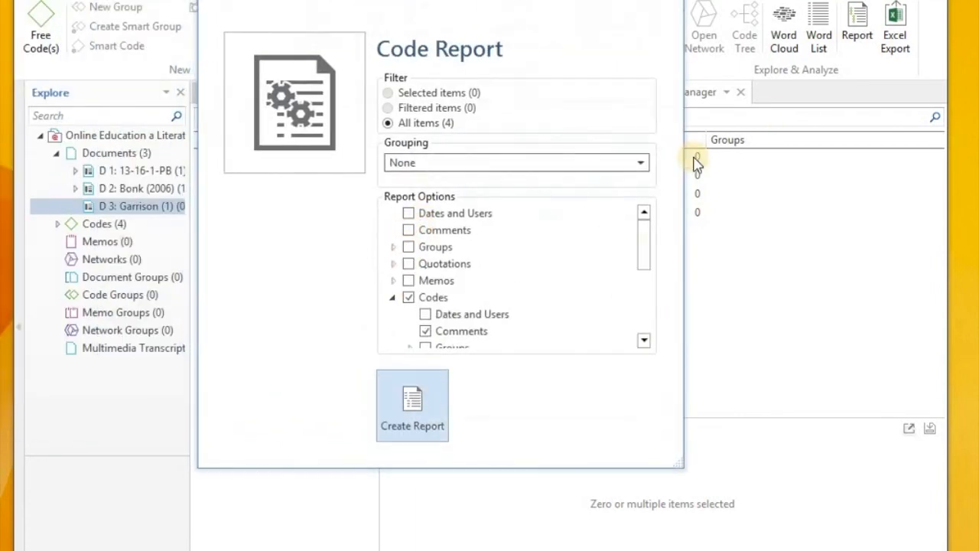
{"action": "left_click", "coordinate": [409, 264]}
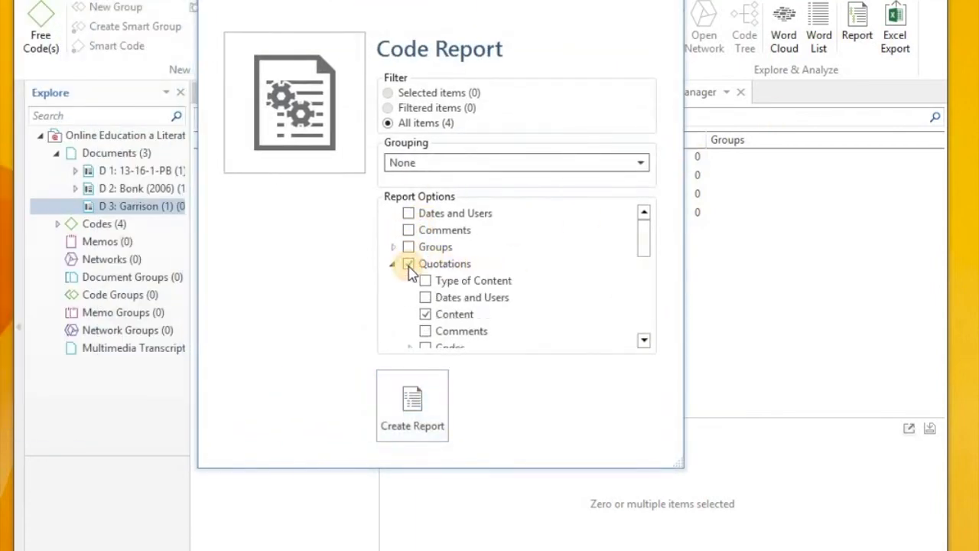
{"action": "left_click_drag", "start_coordinate": [647, 246], "coordinate": [654, 285]}
{"action": "left_click", "coordinate": [426, 294]}
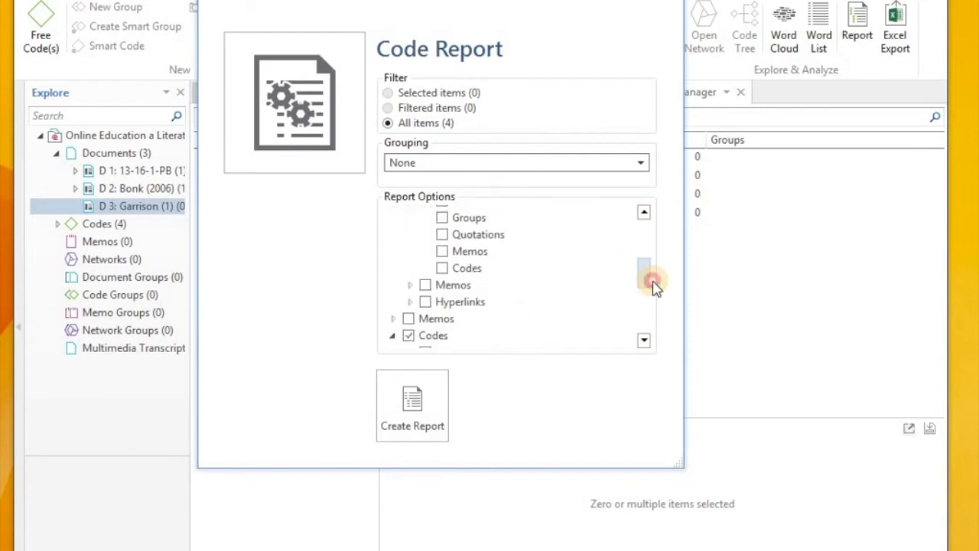
{"action": "left_click", "coordinate": [443, 235]}
Step: Include the nested codes beneath the quotations' codes in the report options and create the code report
{"action": "left_click", "coordinate": [647, 288]}
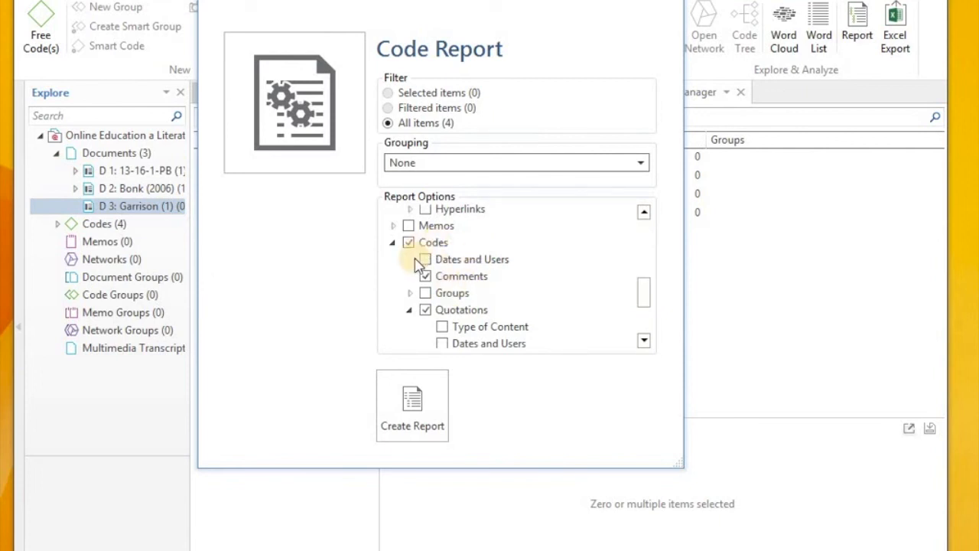
{"action": "left_click", "coordinate": [390, 243]}
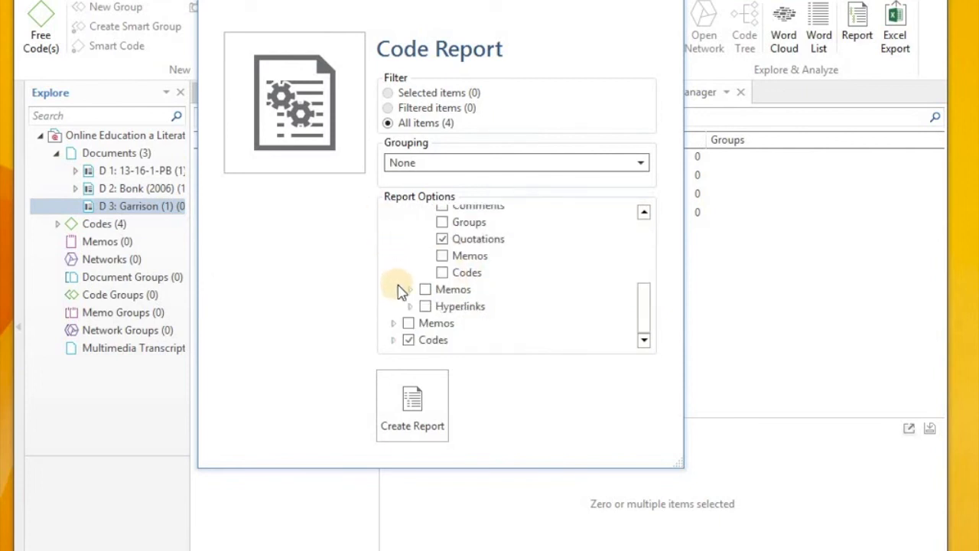
{"action": "left_click", "coordinate": [443, 272]}
{"action": "left_click", "coordinate": [645, 304]}
{"action": "mouse_move", "coordinate": [645, 304]}
{"action": "left_mouse_down"}
{"action": "mouse_move", "coordinate": [645, 265]}
{"action": "mouse_move", "coordinate": [645, 303]}
{"action": "left_mouse_up"}
{"action": "left_click", "coordinate": [413, 401]}
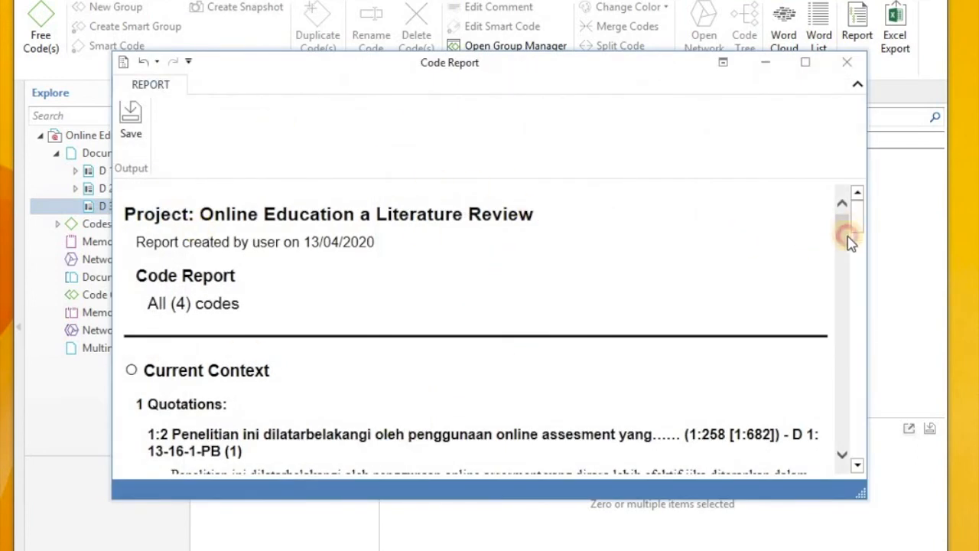
Step: Look through the generated code report down to the Significance code and save it in the Reports folder as a PDF file
{"action": "scroll", "coordinate": [850, 241], "scroll_direction": "down", "scroll_amount": 2}
{"action": "left_click_drag", "start_coordinate": [857, 232], "coordinate": [862, 242]}
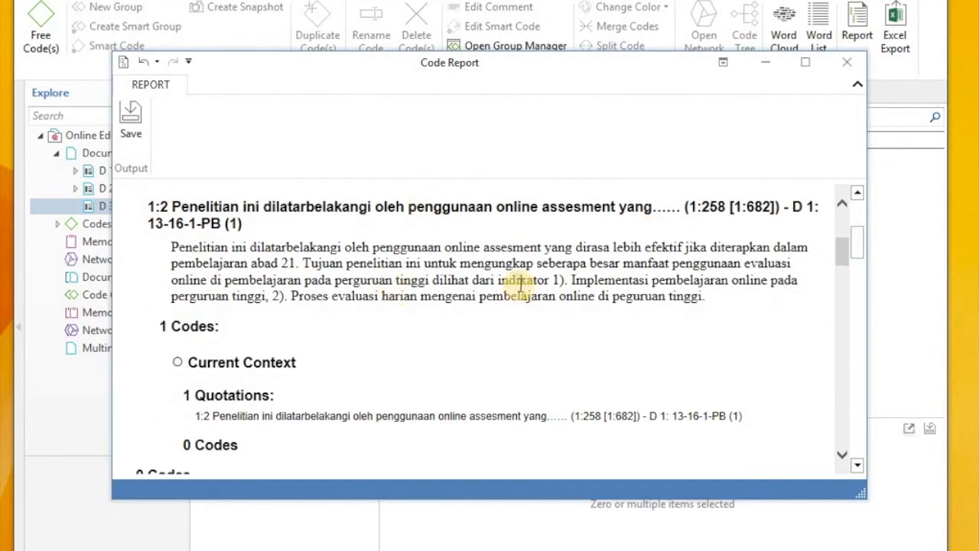
{"action": "left_click_drag", "start_coordinate": [859, 255], "coordinate": [881, 450]}
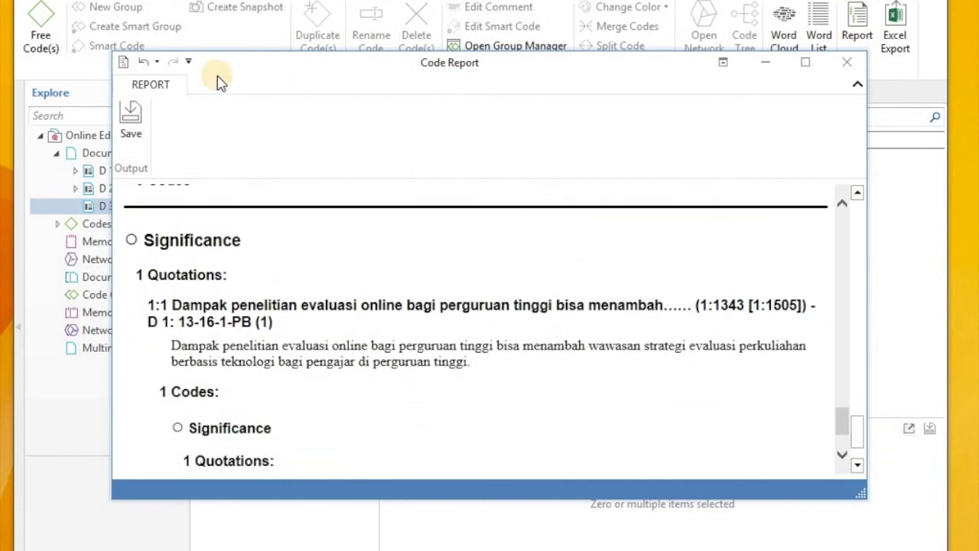
{"action": "left_click", "coordinate": [126, 124]}
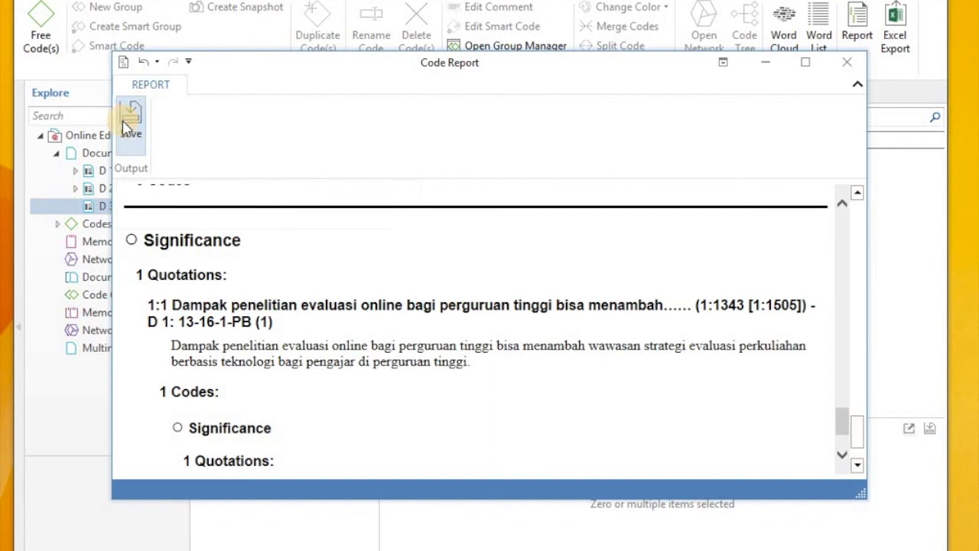
{"action": "left_click", "coordinate": [327, 410]}
{"action": "left_click", "coordinate": [337, 438]}
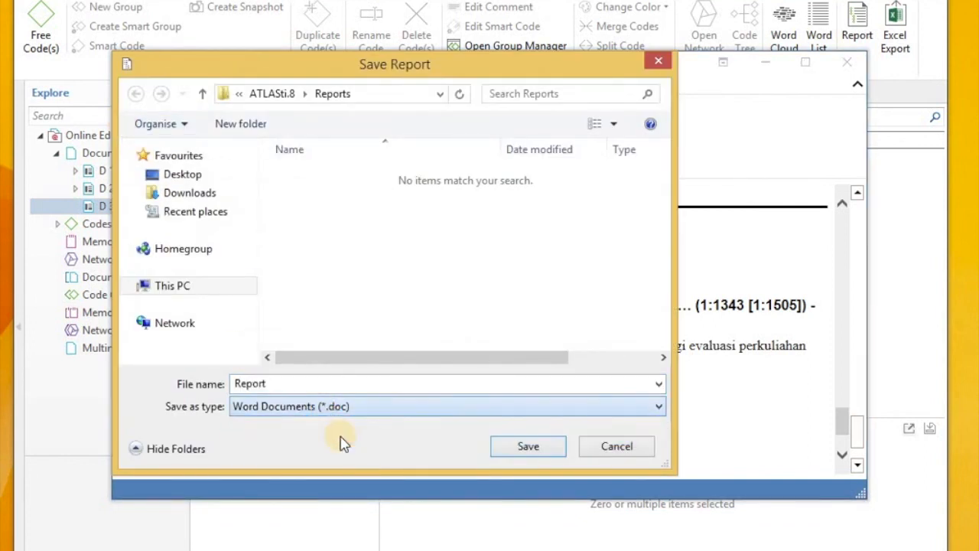
{"action": "left_click", "coordinate": [339, 411]}
{"action": "left_click", "coordinate": [337, 426]}
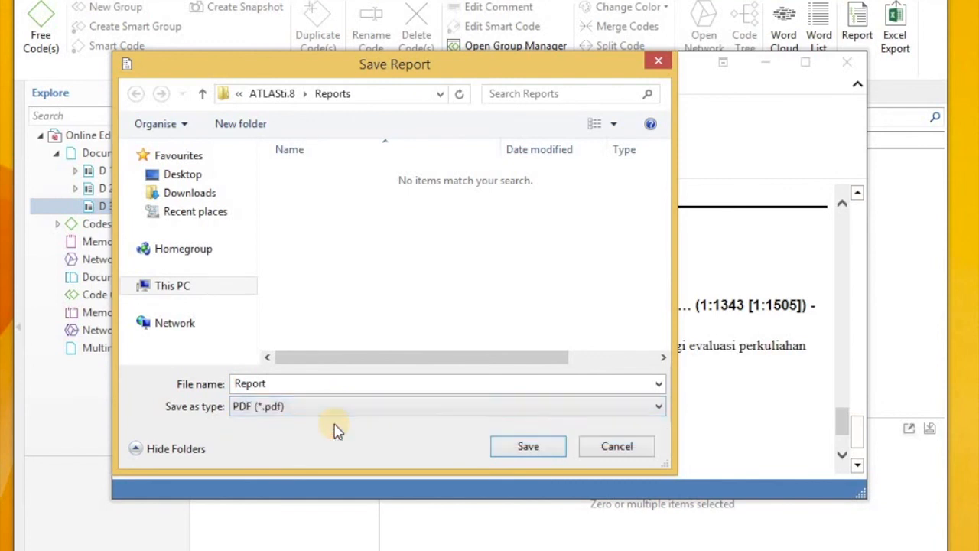